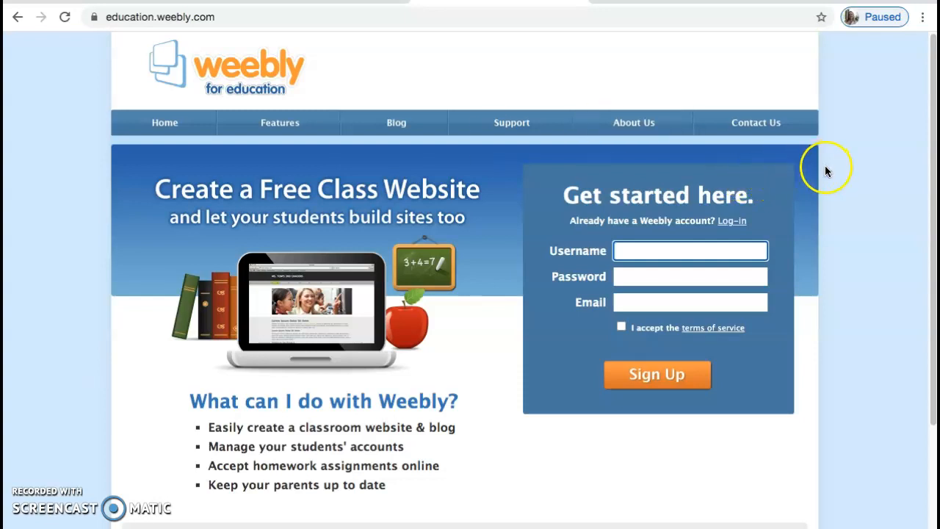
- Log in to Weebly for Education using a Google account
{"action": "left_click", "coordinate": [729, 227]}
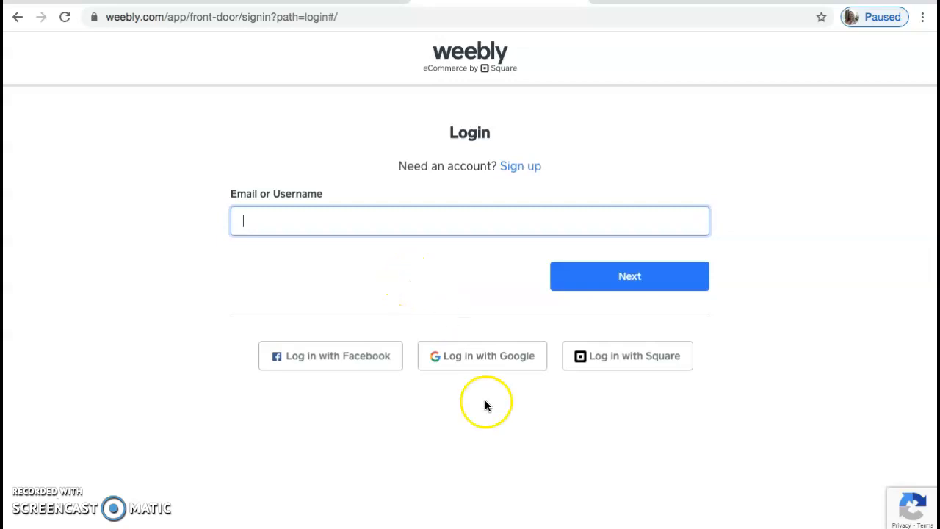
{"action": "left_click", "coordinate": [493, 363]}
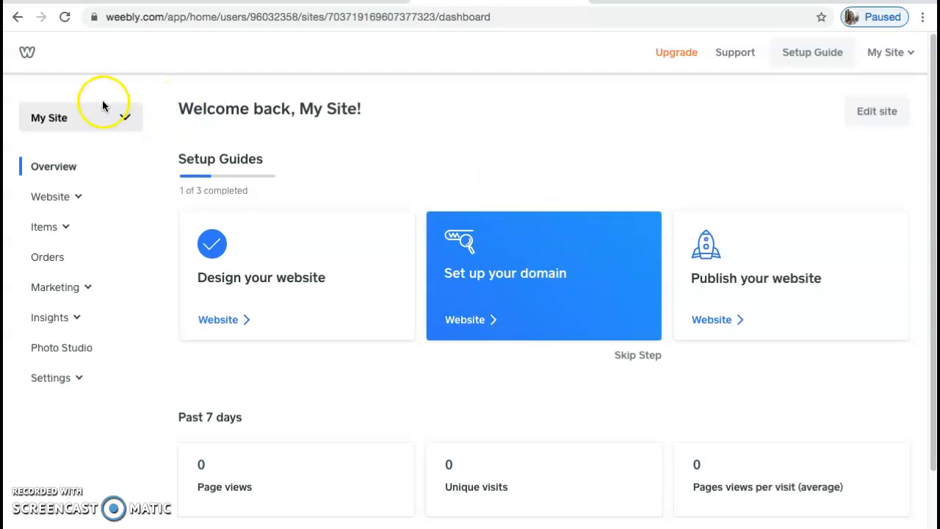
- Add a new site and choose the plain website option without an online store
{"action": "left_click", "coordinate": [125, 119]}
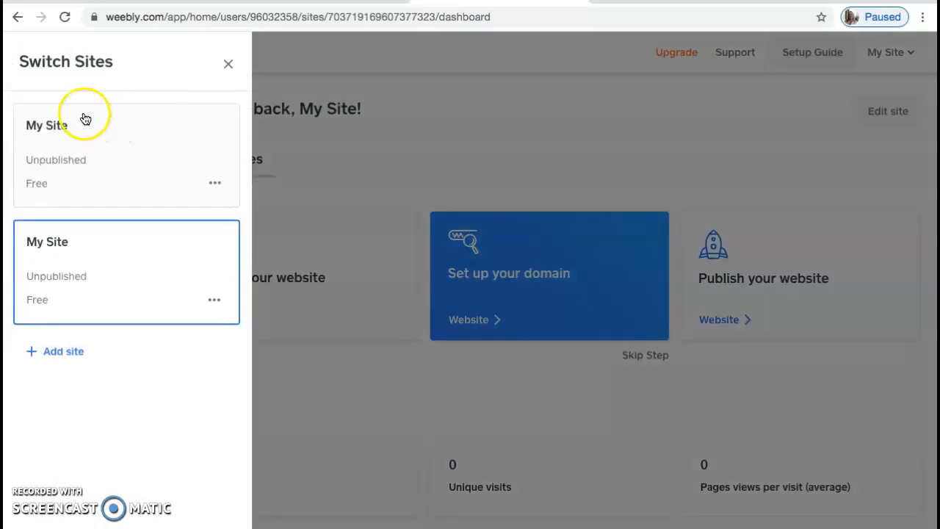
{"action": "left_click", "coordinate": [58, 356]}
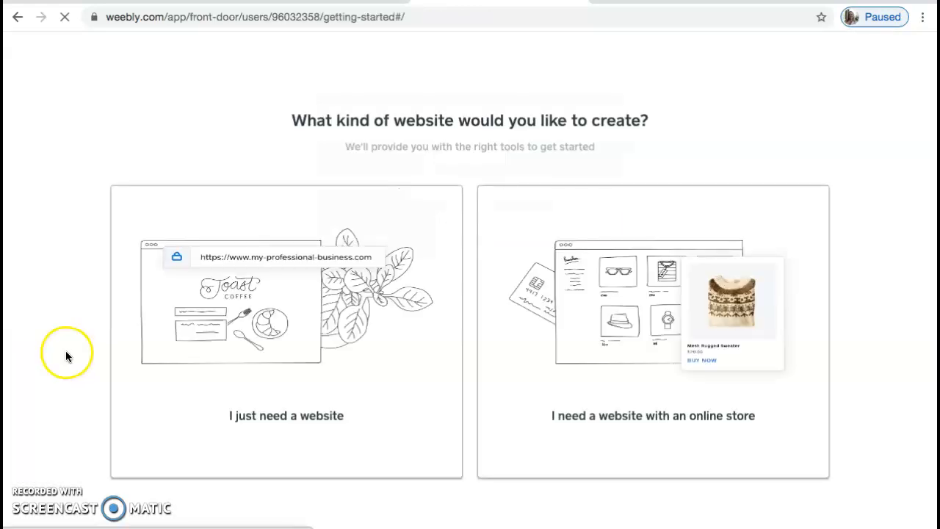
{"action": "left_click", "coordinate": [292, 322]}
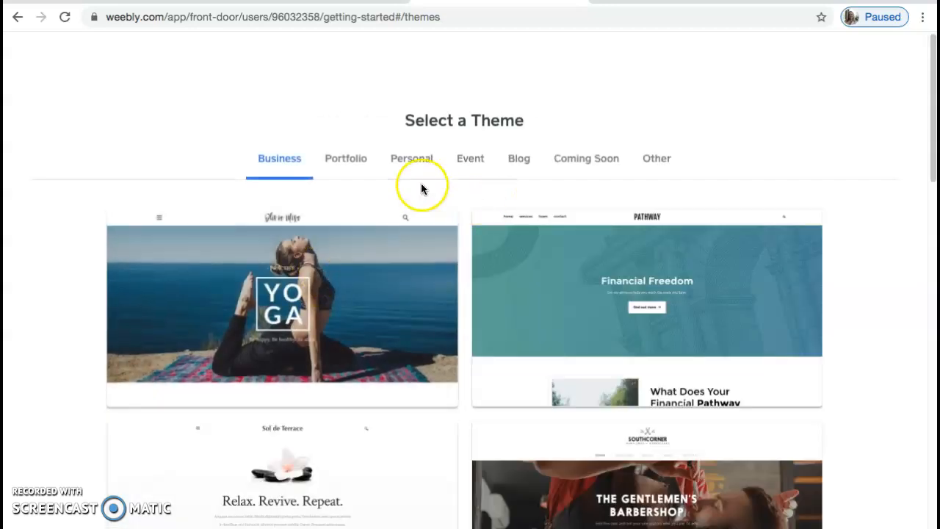
- Browse the theme categories and start editing the Modus Operandi portfolio theme
{"action": "left_click", "coordinate": [367, 158]}
{"action": "left_click", "coordinate": [398, 159]}
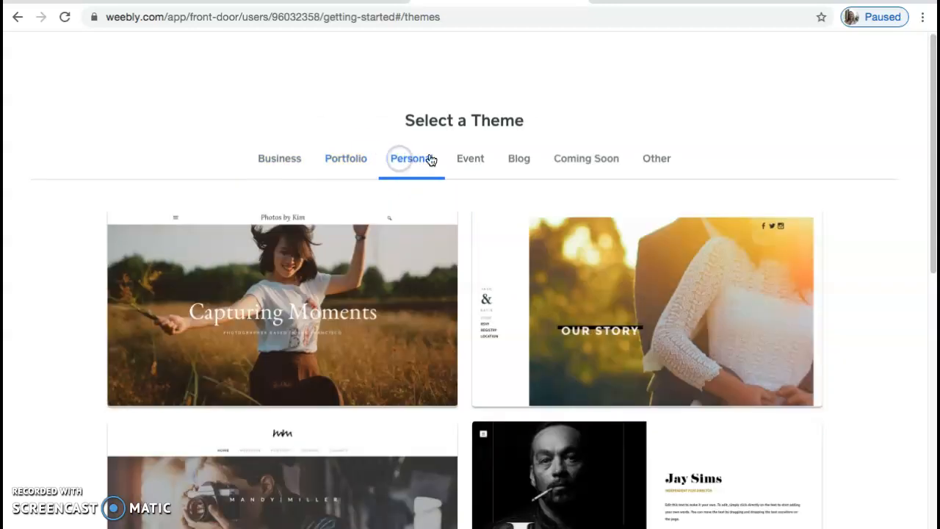
{"action": "left_click", "coordinate": [458, 163]}
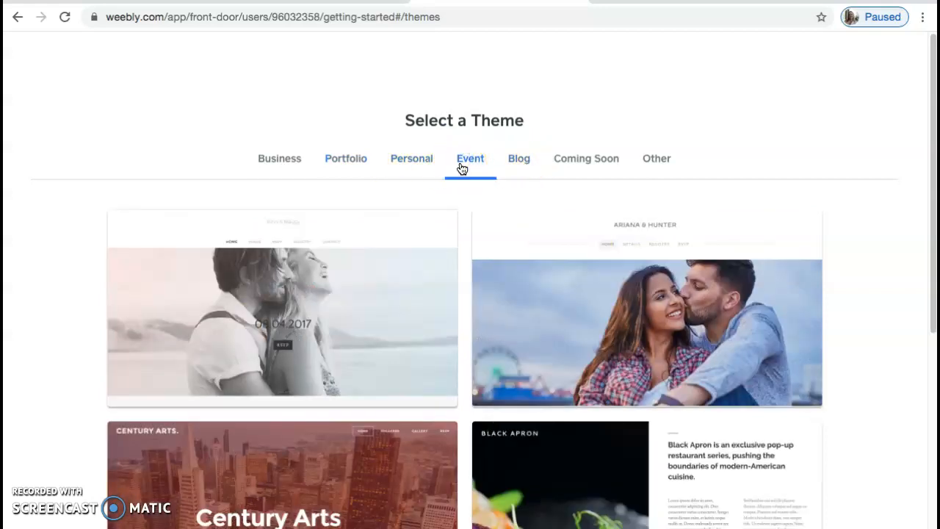
{"action": "left_click", "coordinate": [335, 154]}
{"action": "left_click_drag", "start_coordinate": [928, 182], "coordinate": [832, 121]}
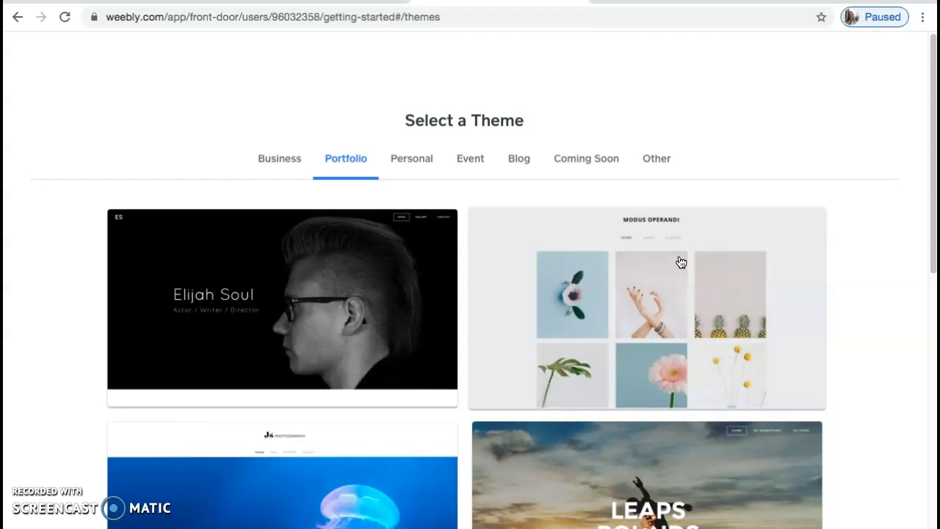
{"action": "left_click", "coordinate": [681, 263]}
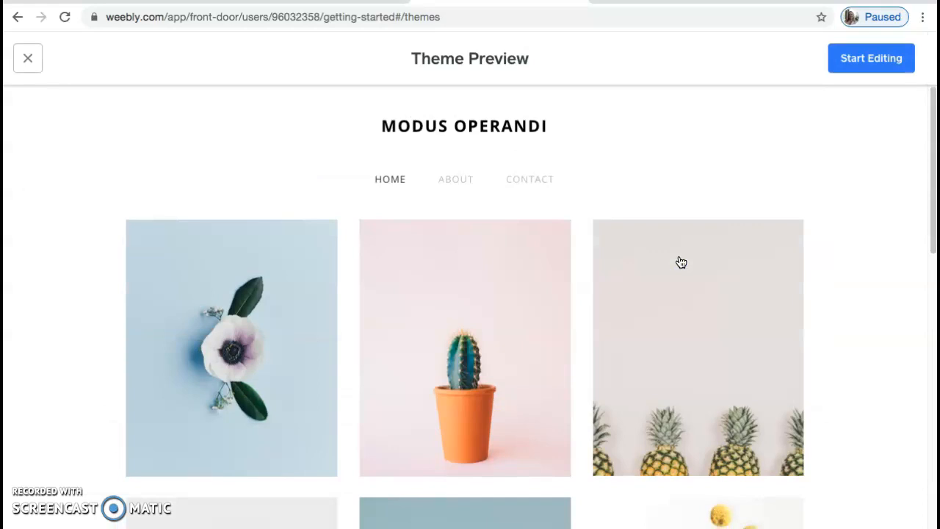
{"action": "left_click", "coordinate": [861, 69]}
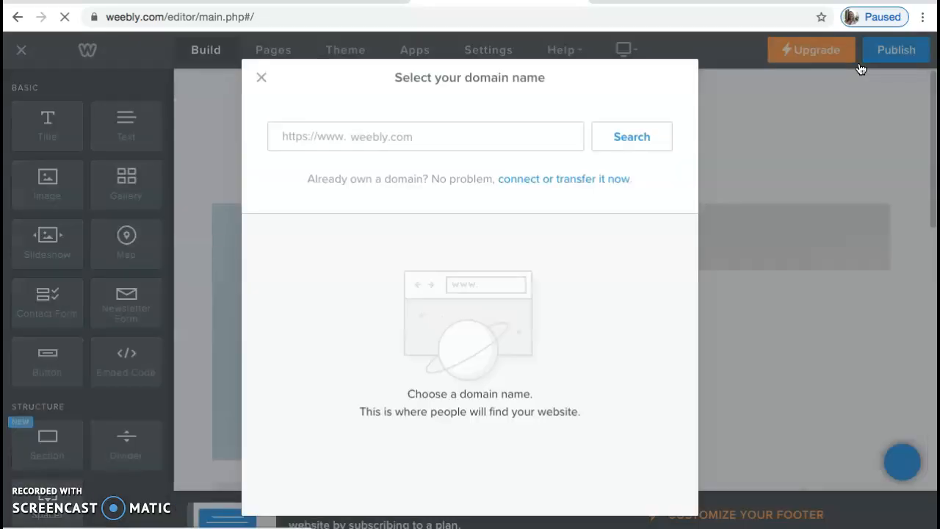
- Search for a domain combining the teacher's surname and spring21, then set up the free weebly.com subdomain
{"action": "left_click", "coordinate": [426, 134]}
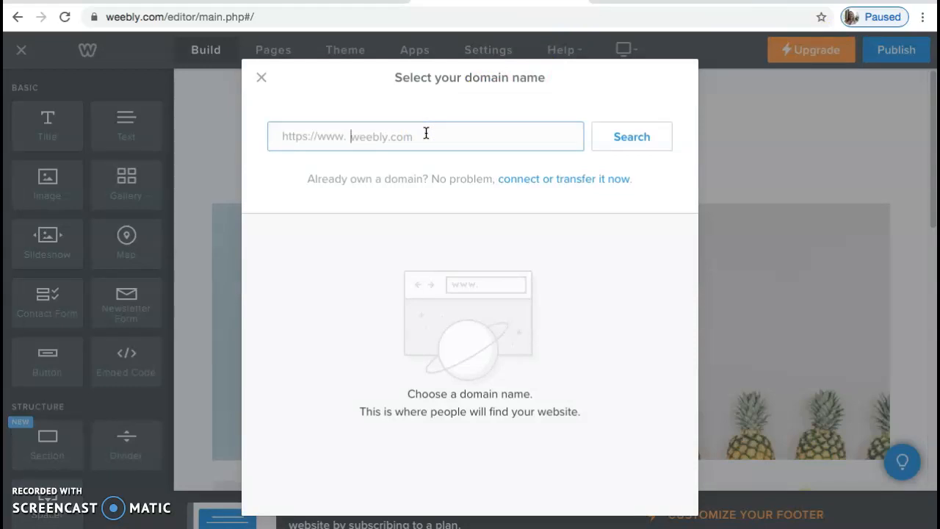
{"action": "type", "text": "rippardspring21"}
{"action": "left_click", "coordinate": [636, 137]}
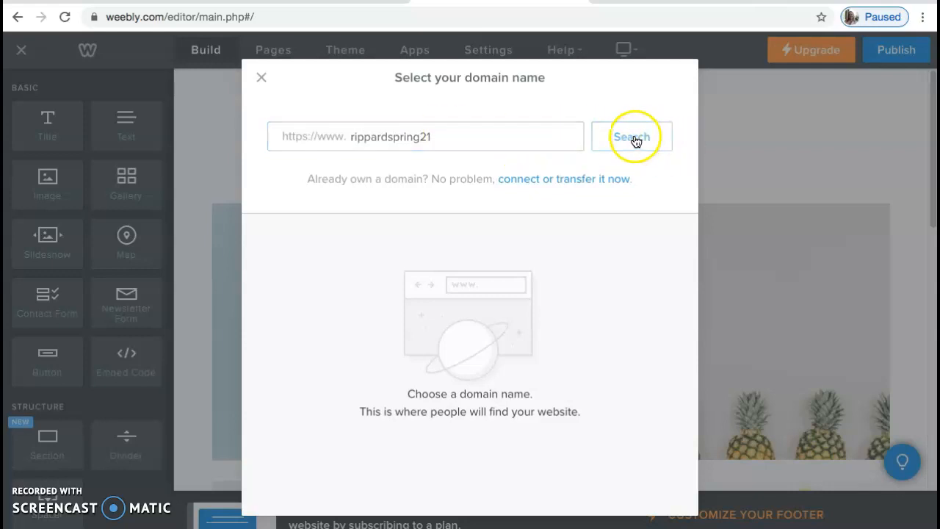
{"action": "left_click", "coordinate": [636, 139]}
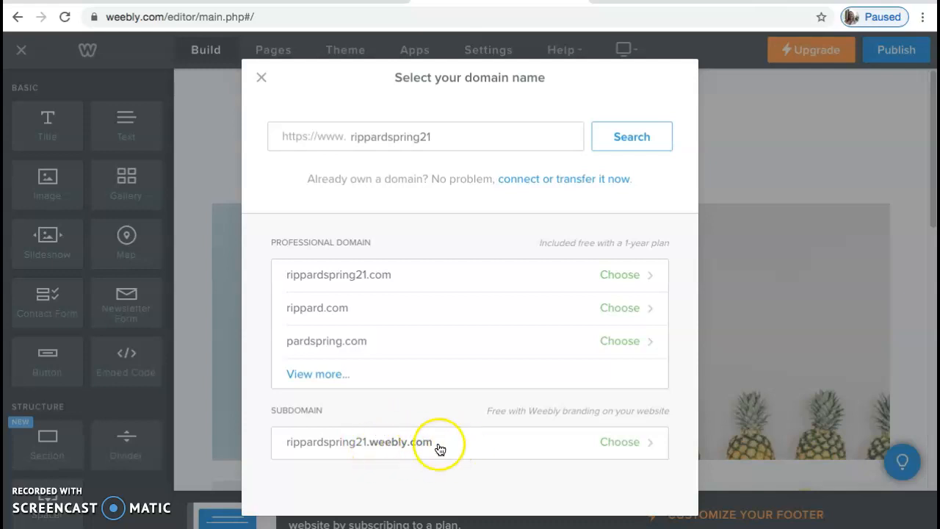
{"action": "left_click", "coordinate": [618, 443]}
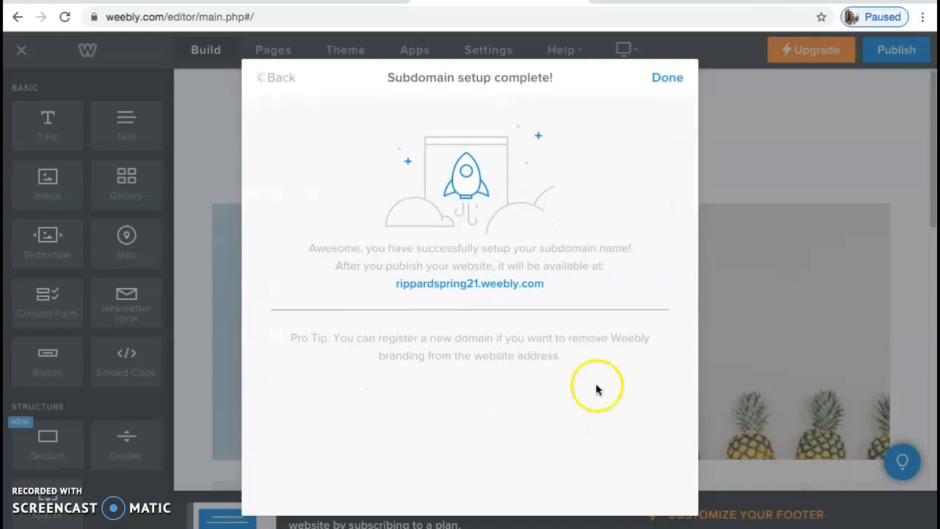
{"action": "left_click", "coordinate": [668, 76]}
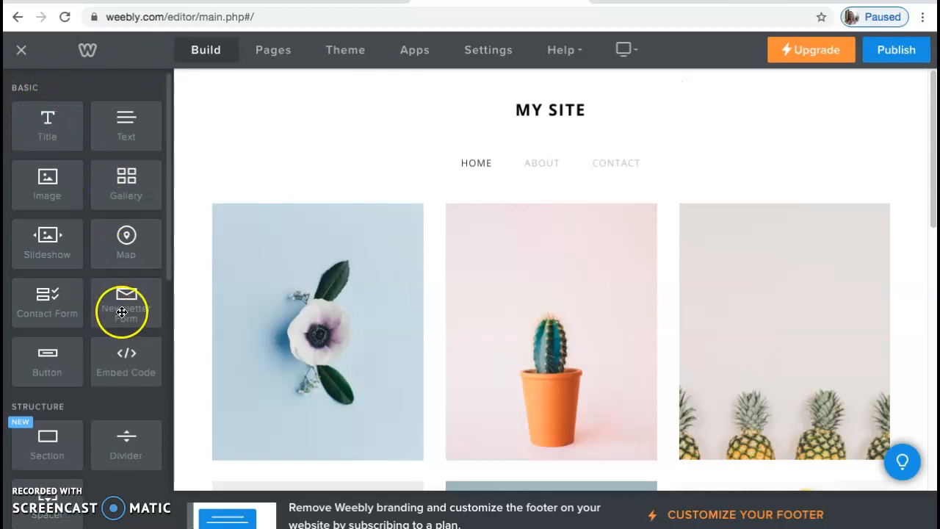
- Delete the Contact and About pages from the site
{"action": "left_click", "coordinate": [275, 56]}
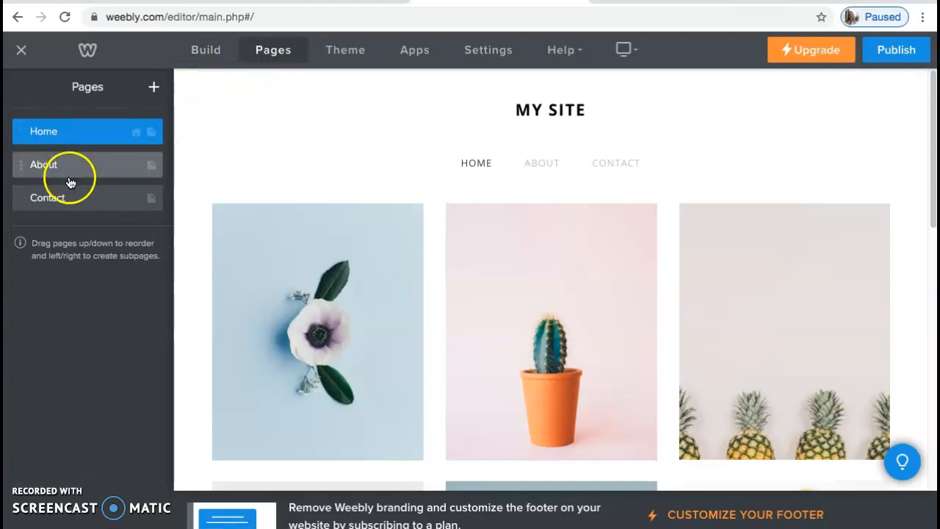
{"action": "left_click", "coordinate": [21, 198]}
{"action": "left_click", "coordinate": [116, 365]}
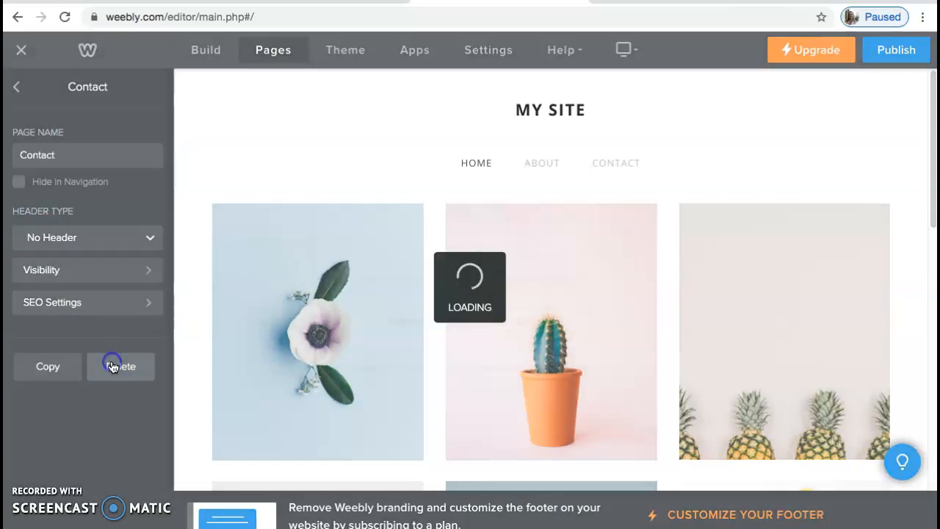
{"action": "left_click", "coordinate": [530, 310]}
{"action": "left_click", "coordinate": [48, 163]}
{"action": "left_click", "coordinate": [122, 365]}
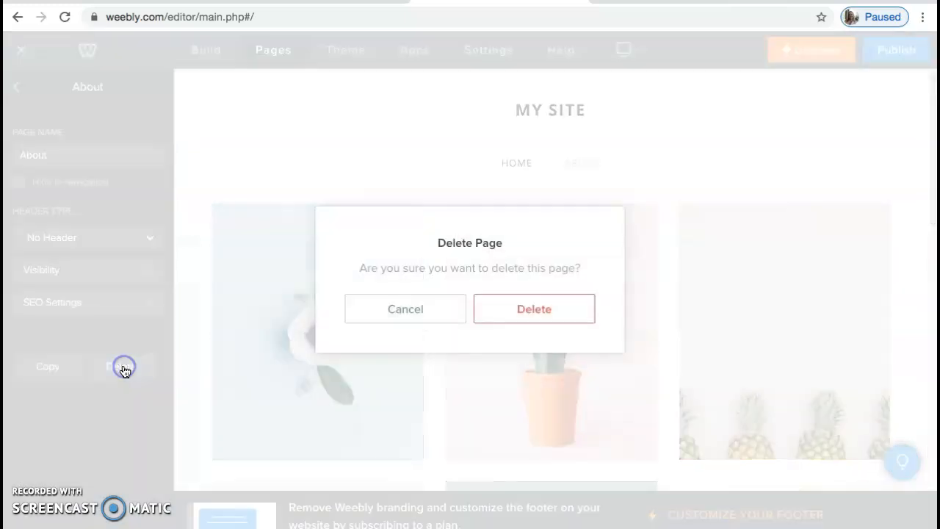
{"action": "left_click", "coordinate": [536, 309]}
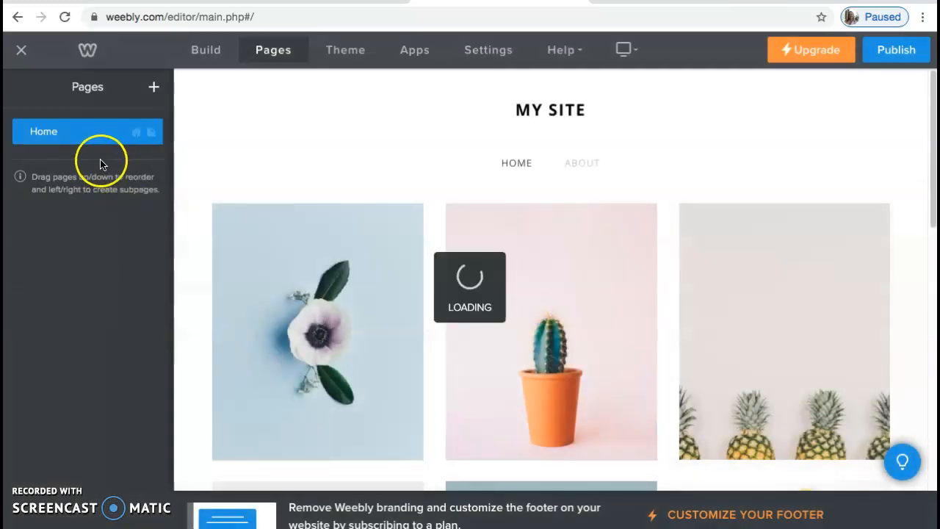
- Add a new standard page named Creating Page
{"action": "left_click", "coordinate": [155, 88]}
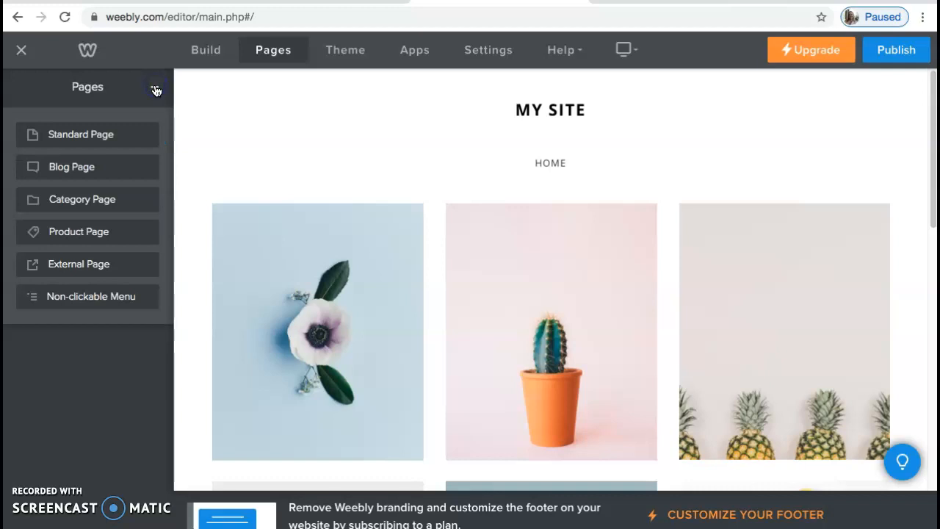
{"action": "left_click", "coordinate": [110, 138]}
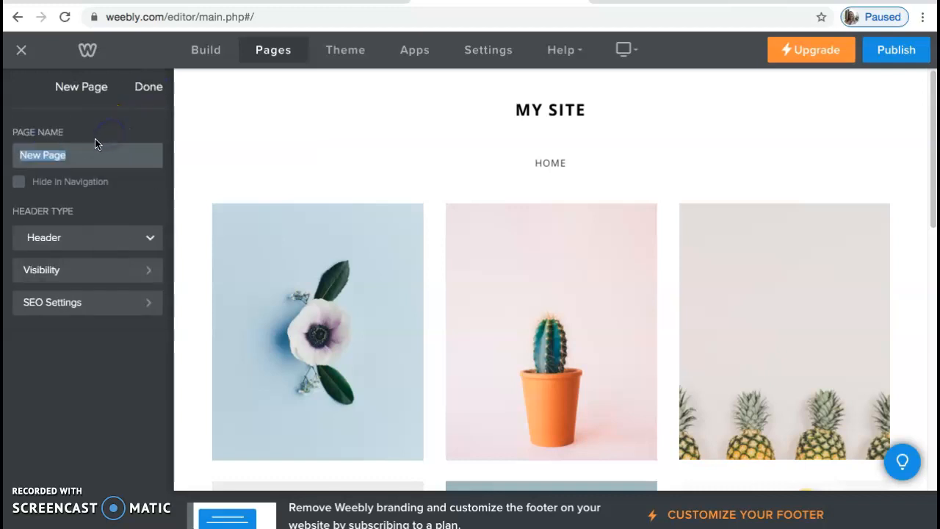
{"action": "left_click", "coordinate": [86, 153]}
{"action": "type", "text": "qreating"}
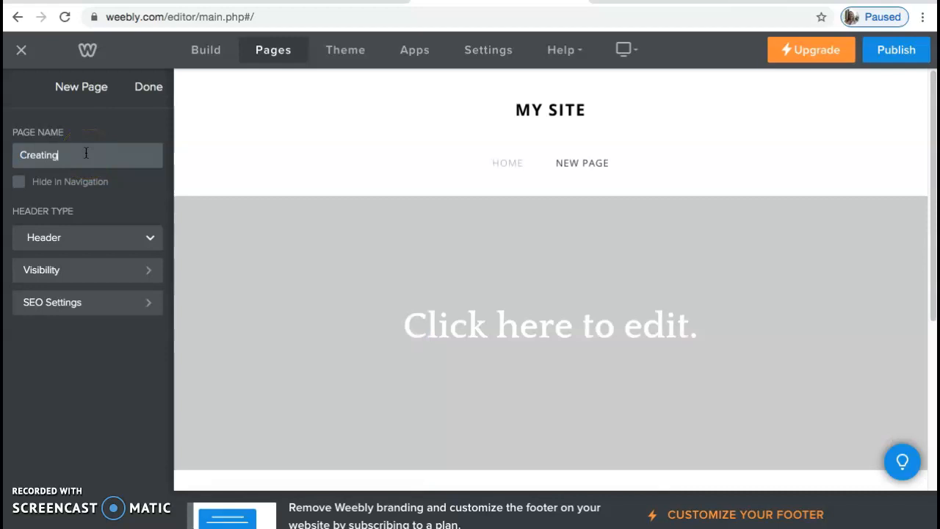
{"action": "type", "text": " Page"}
{"action": "left_click", "coordinate": [147, 87]}
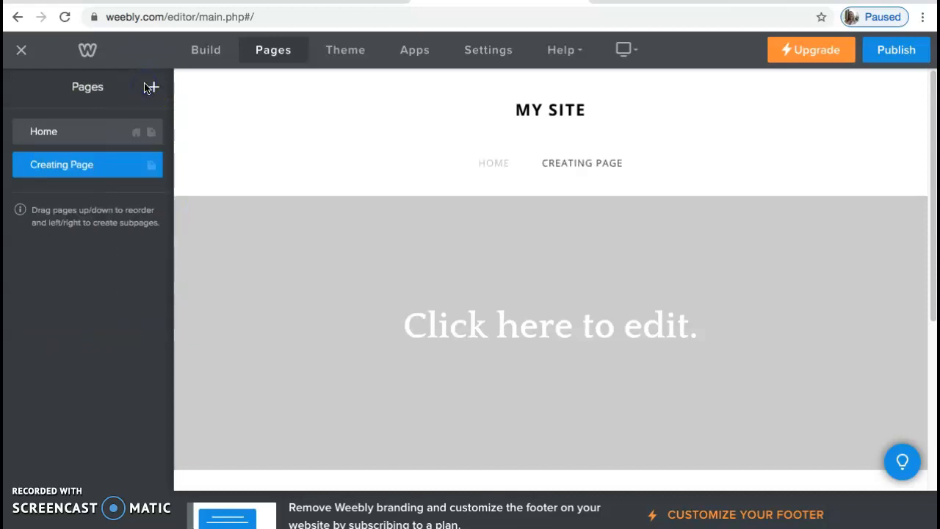
- Open Creating Page in the build view and add an Image element to its header area
{"action": "left_click", "coordinate": [80, 163]}
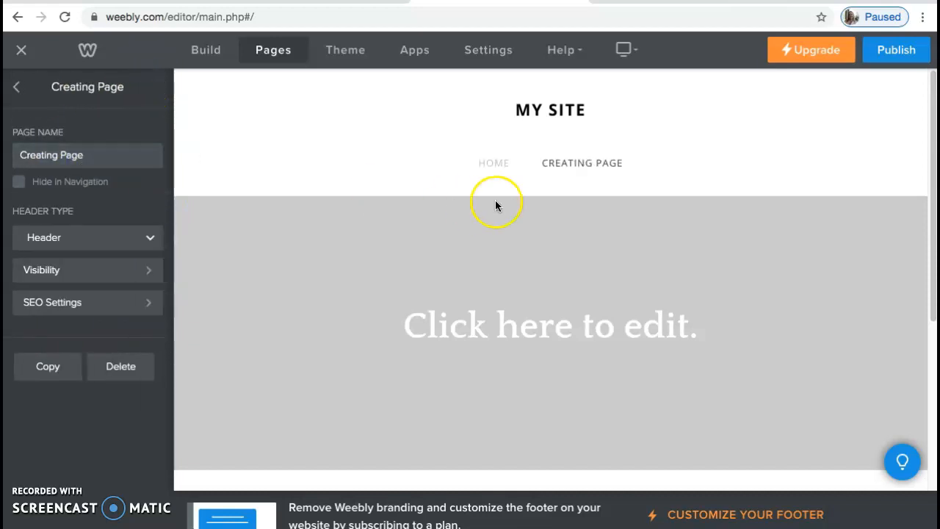
{"action": "left_click", "coordinate": [490, 172]}
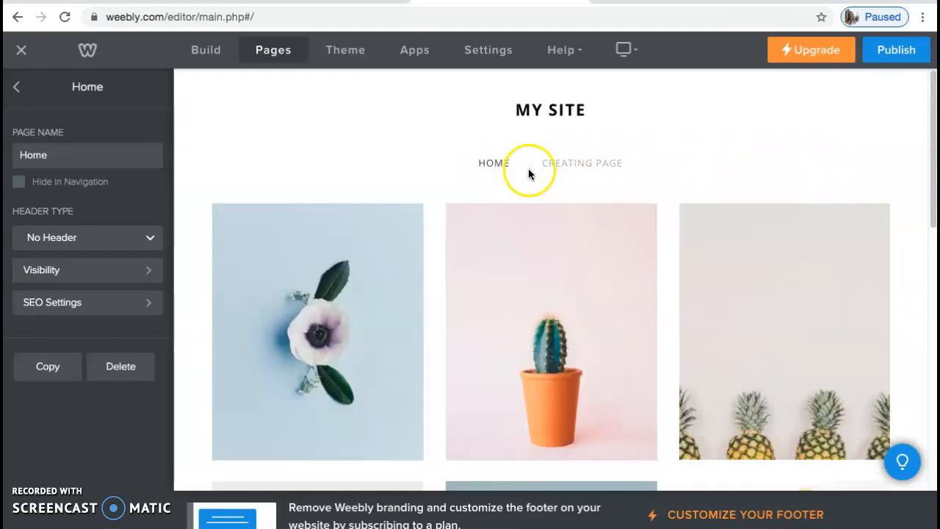
{"action": "left_click", "coordinate": [574, 168]}
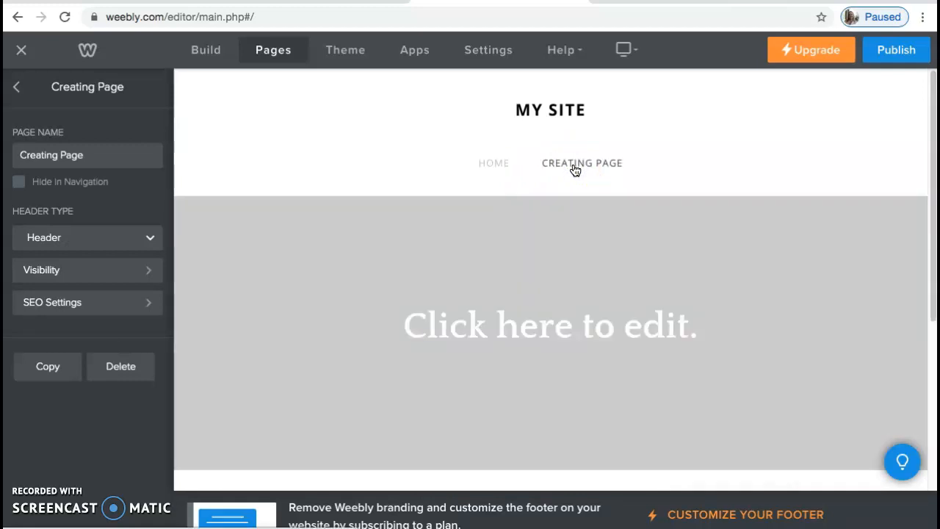
{"action": "left_click", "coordinate": [211, 53]}
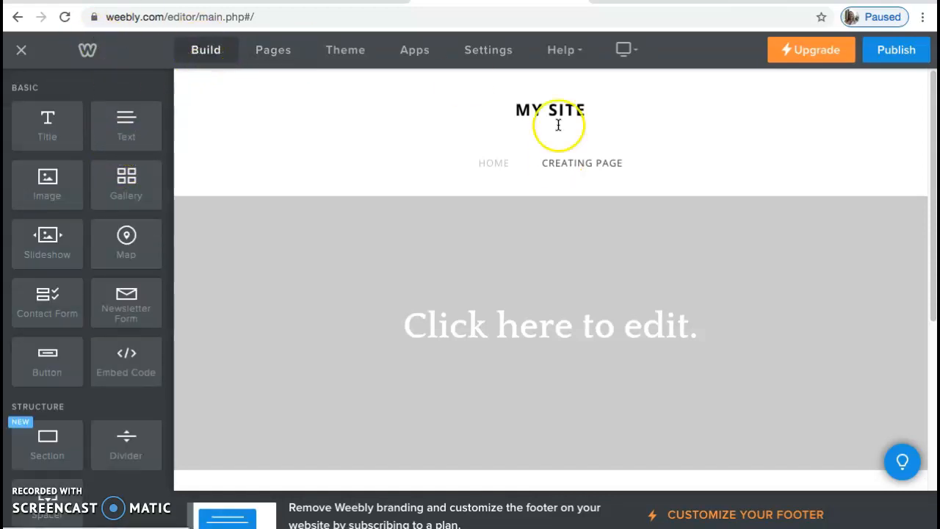
{"action": "left_click", "coordinate": [573, 172]}
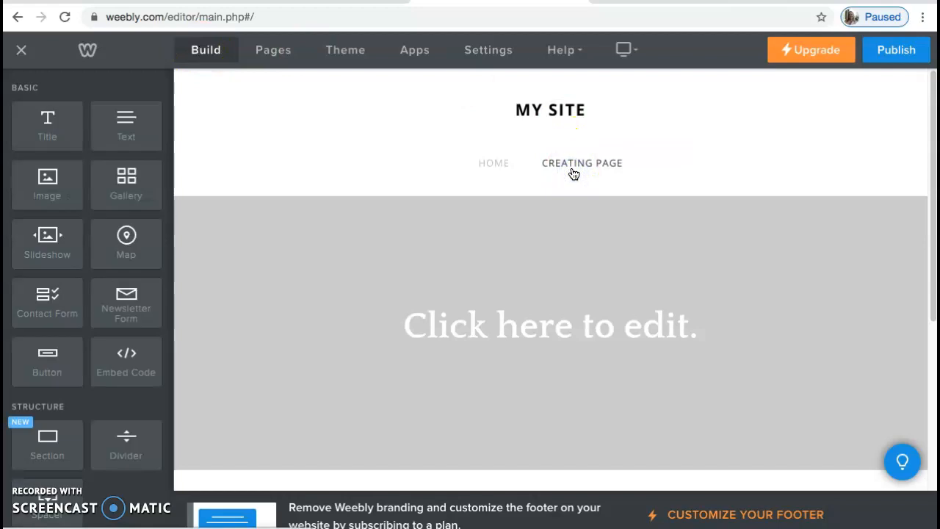
{"action": "left_click_drag", "start_coordinate": [933, 200], "coordinate": [925, 229]}
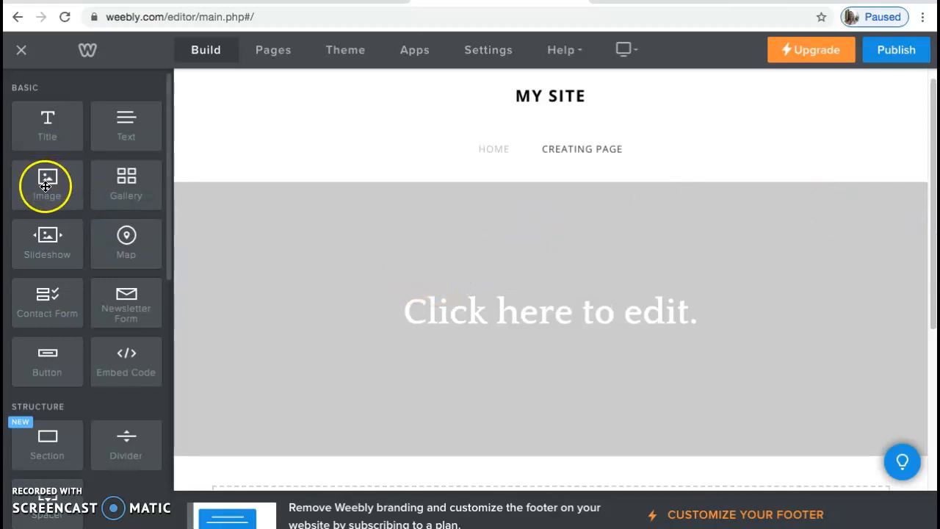
{"action": "left_click_drag", "start_coordinate": [45, 185], "coordinate": [489, 330]}
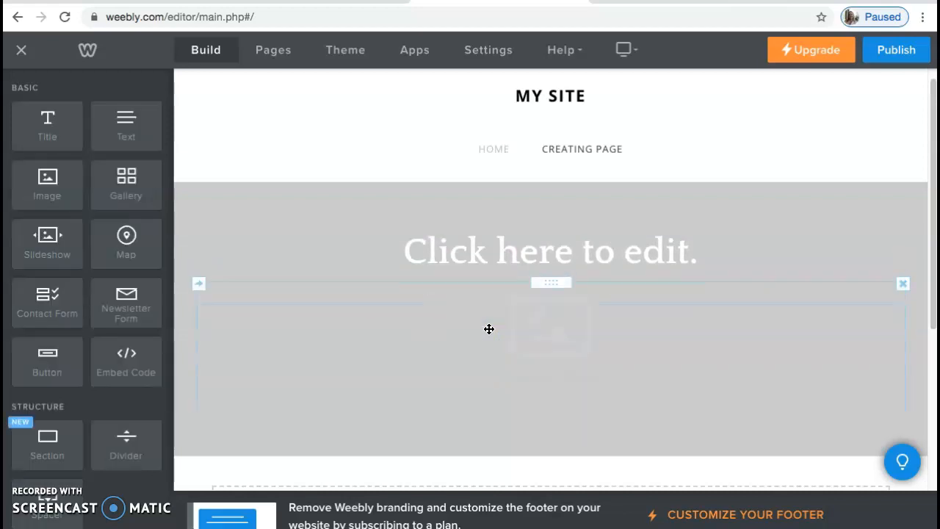
- Search the image library for school and insert the laptop photo into the image element
{"action": "scroll", "coordinate": [896, 331], "scroll_direction": "down", "scroll_amount": 2}
{"action": "left_click", "coordinate": [585, 243]}
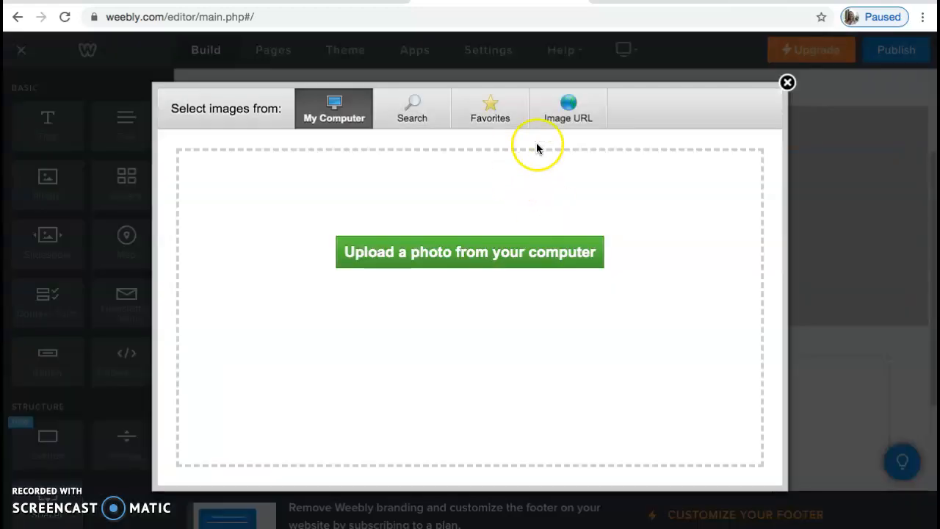
{"action": "left_click", "coordinate": [414, 118]}
{"action": "left_click", "coordinate": [369, 273]}
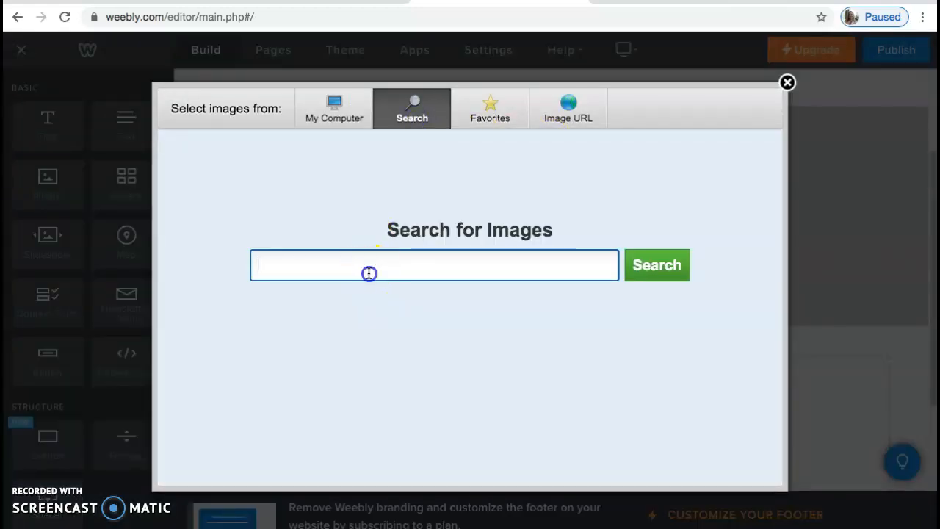
{"action": "type", "text": "school"}
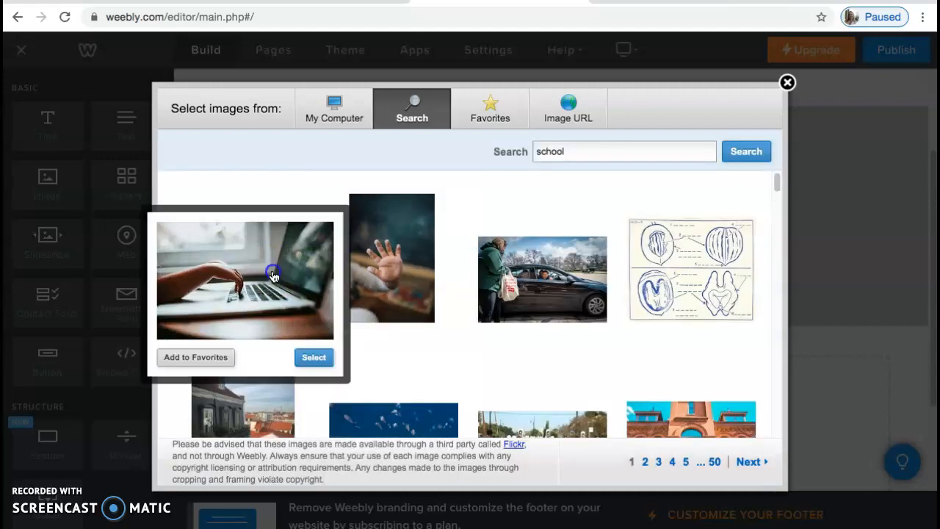
{"action": "left_click", "coordinate": [273, 272]}
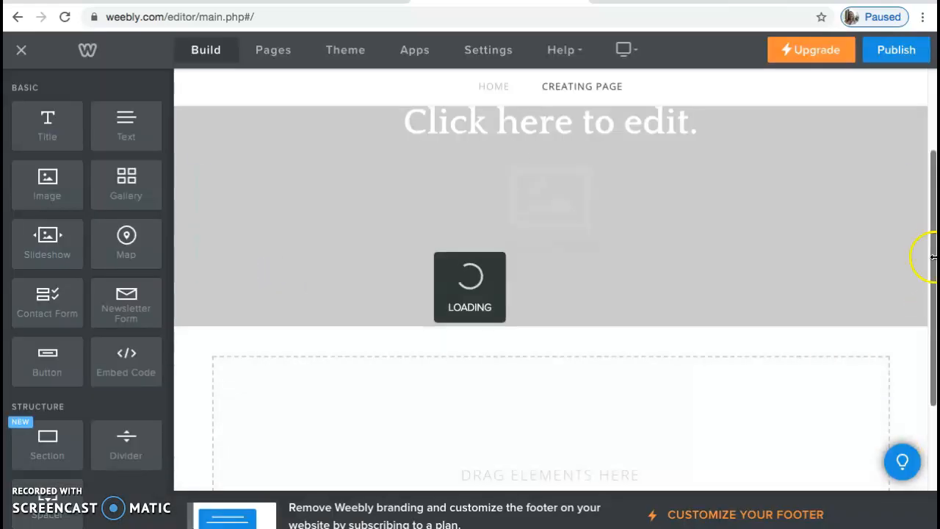
{"action": "scroll", "coordinate": [927, 293], "scroll_direction": "down", "scroll_amount": 2}
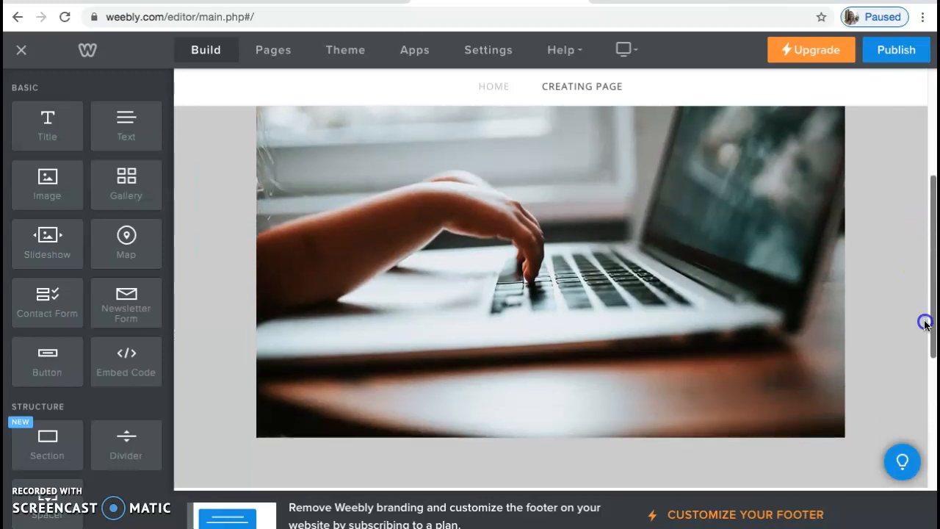
- Add a Scribd Document element to the empty content area below the header image on Creating Page
{"action": "scroll", "coordinate": [926, 323], "scroll_direction": "down", "scroll_amount": 4}
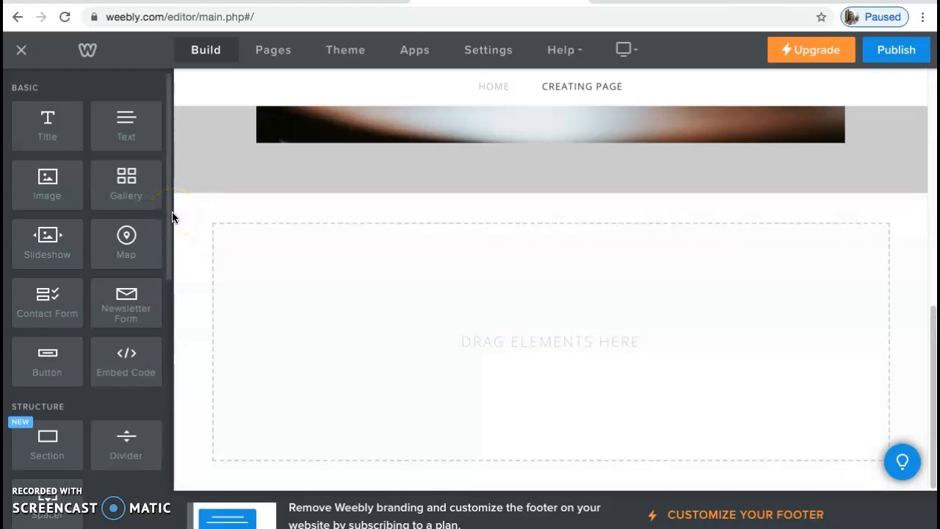
{"action": "left_click_drag", "start_coordinate": [168, 208], "coordinate": [143, 368]}
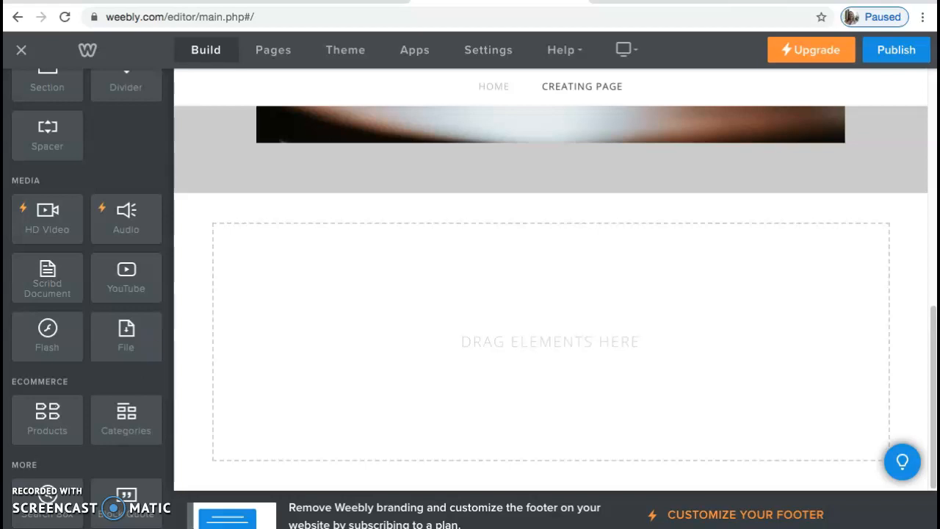
{"action": "left_click_drag", "start_coordinate": [17, 297], "coordinate": [471, 354]}
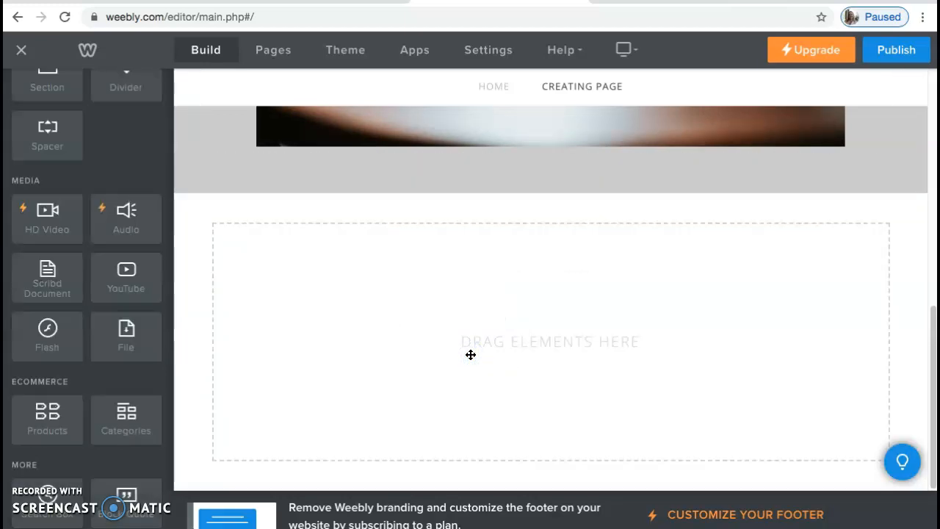
{"action": "left_click", "coordinate": [494, 334]}
{"action": "left_click", "coordinate": [511, 345]}
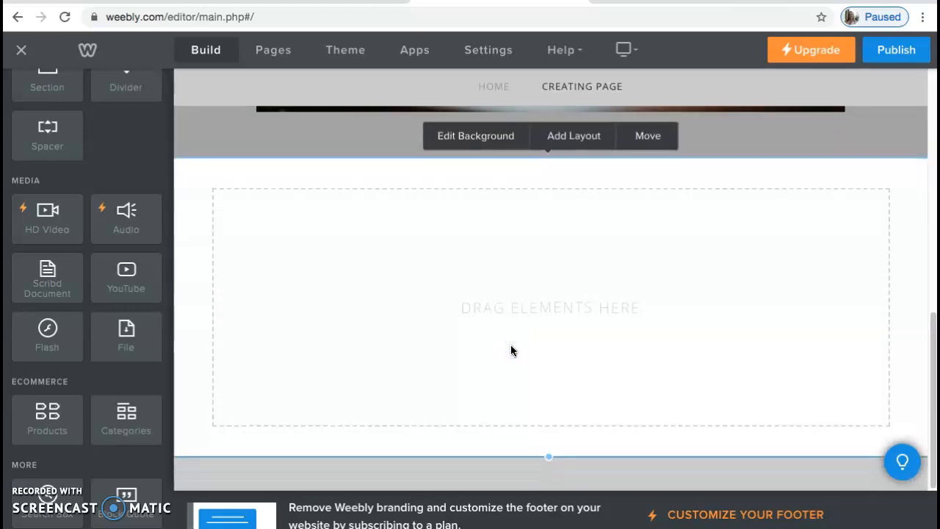
{"action": "left_click_drag", "start_coordinate": [54, 276], "coordinate": [560, 222]}
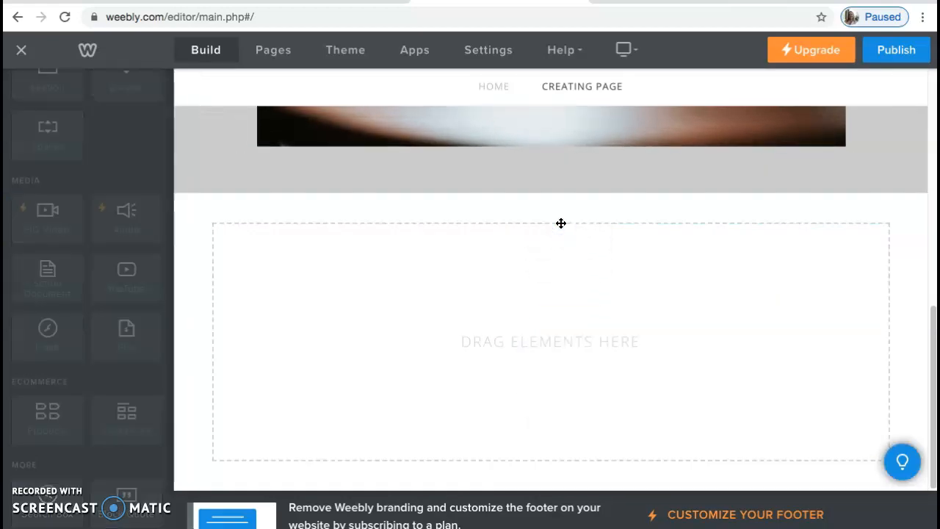
{"action": "left_click_drag", "start_coordinate": [933, 318], "coordinate": [889, 355]}
{"action": "scroll", "coordinate": [877, 382], "scroll_direction": "down", "scroll_amount": 2}
{"action": "scroll", "coordinate": [873, 361], "scroll_direction": "up", "scroll_amount": 4}
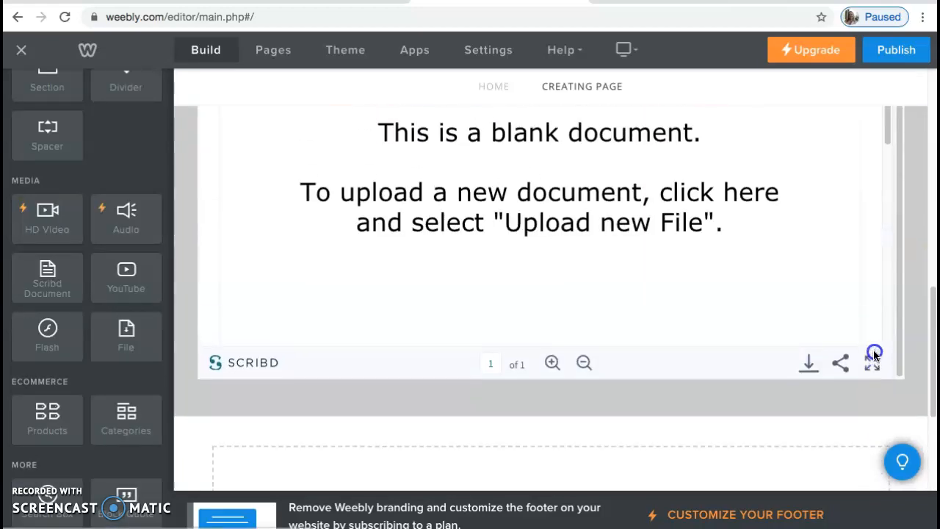
{"action": "scroll", "coordinate": [880, 312], "scroll_direction": "down", "scroll_amount": 1}
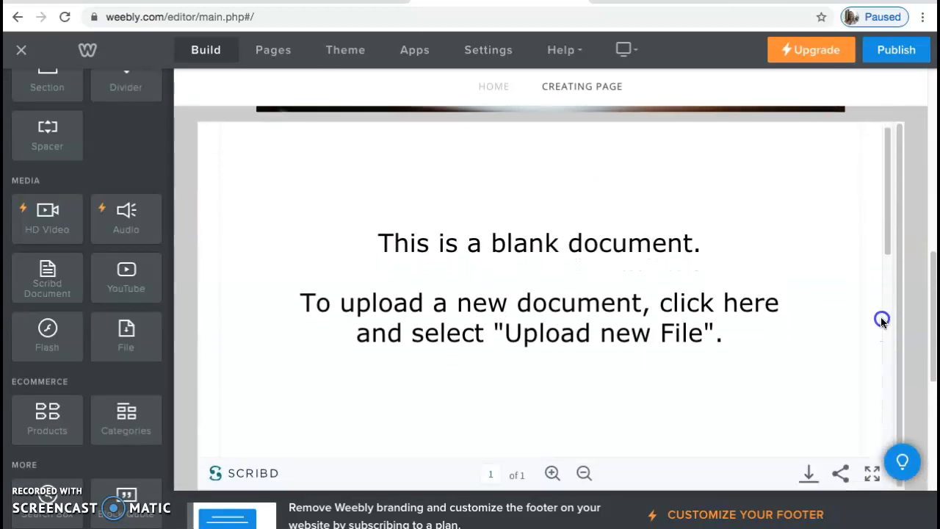
- Start uploading a file into the Scribd document from the computer and search the files for syllabus
{"action": "left_click", "coordinate": [532, 311]}
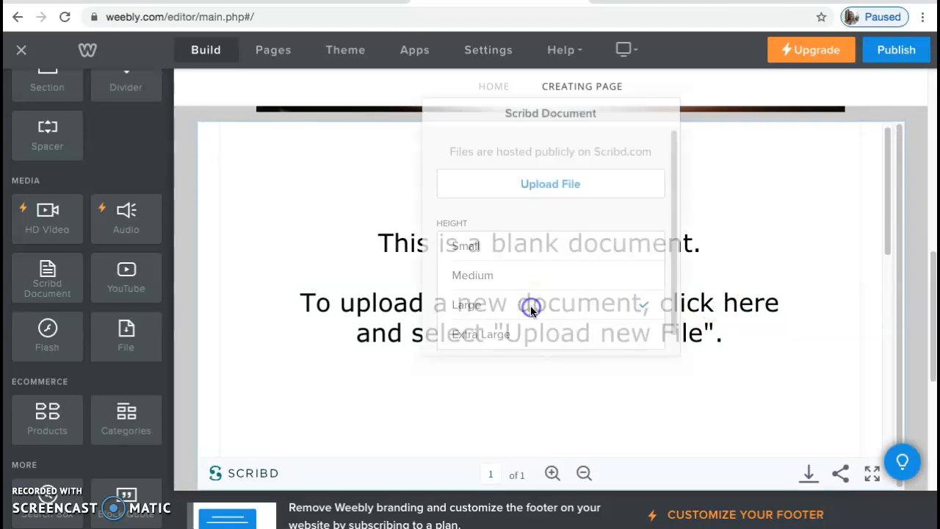
{"action": "left_click", "coordinate": [551, 171]}
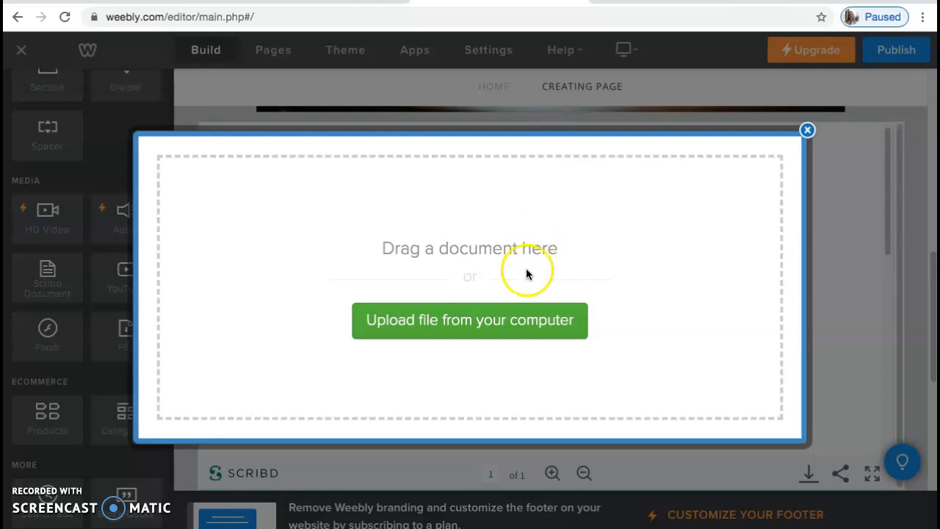
{"action": "left_click", "coordinate": [515, 323]}
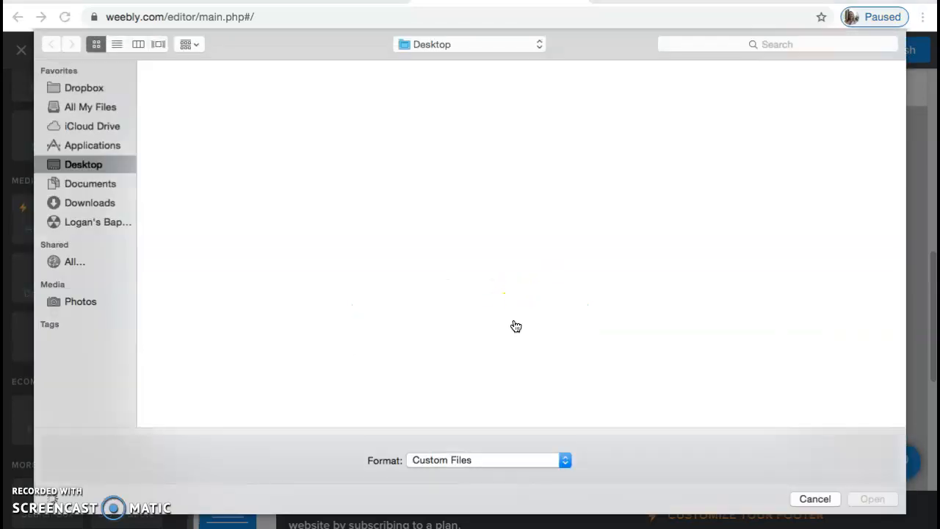
{"action": "left_click", "coordinate": [516, 309]}
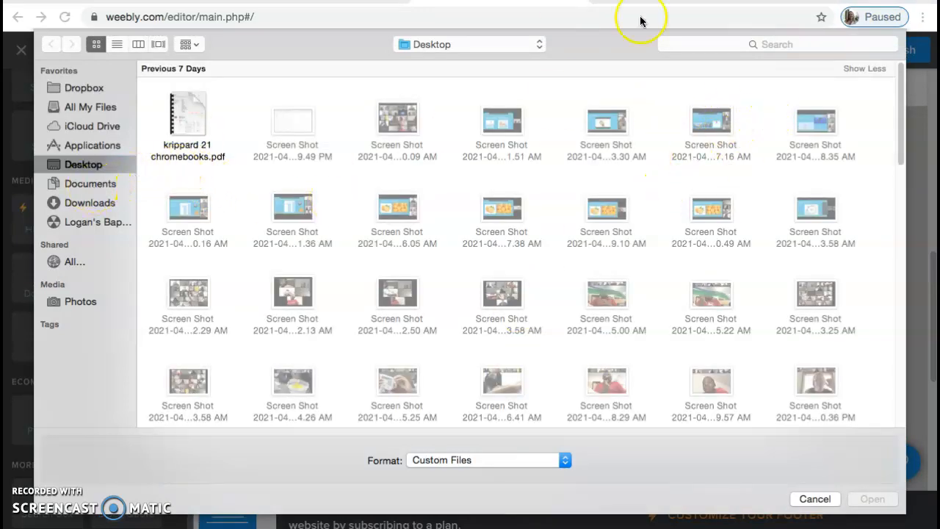
{"action": "left_click", "coordinate": [713, 46]}
{"action": "type", "text": "syllabus"}
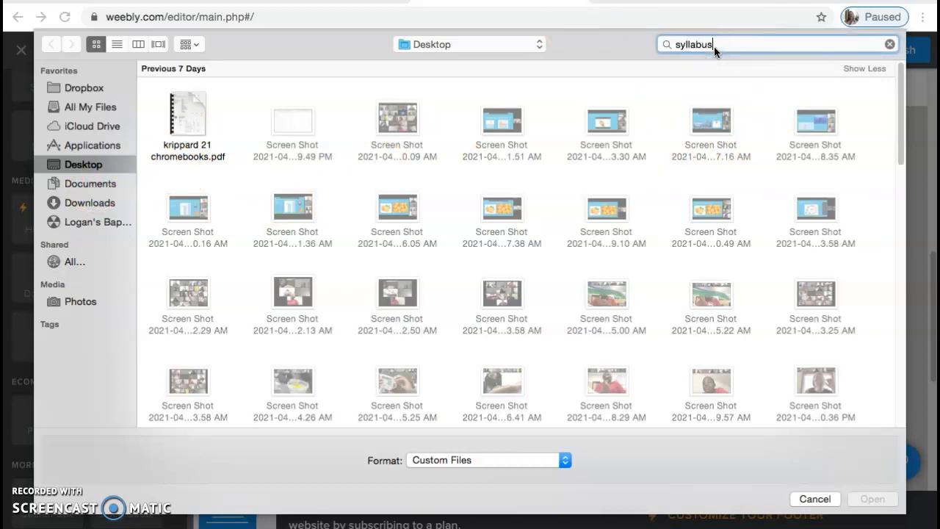
{"action": "key", "text": "Return"}
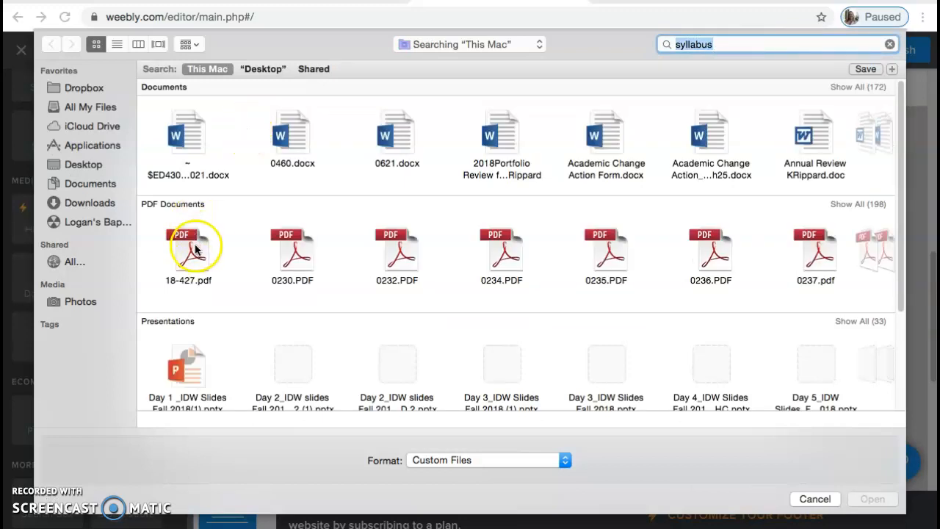
- Browse the syllabus search results in list view and open TLED 432 Syllabus Spring 2021_edited for upload
{"action": "left_click", "coordinate": [874, 206]}
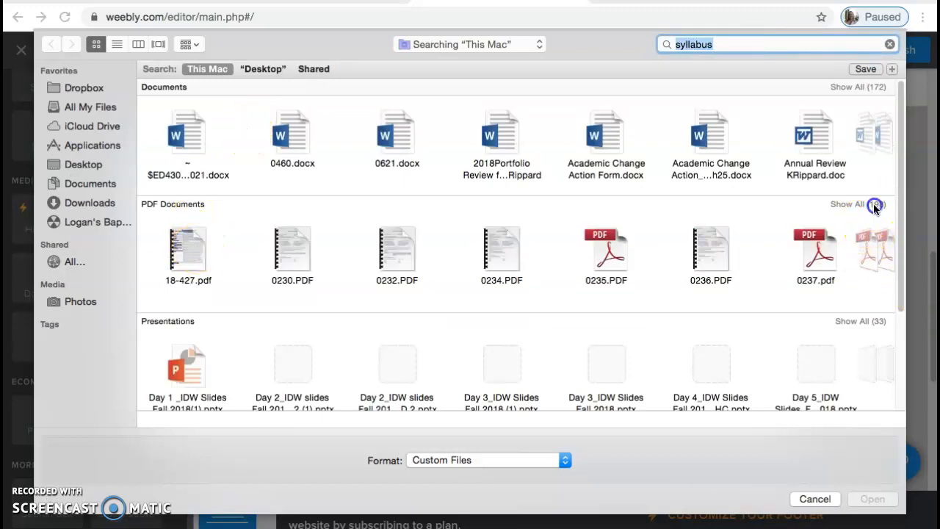
{"action": "left_click", "coordinate": [859, 202]}
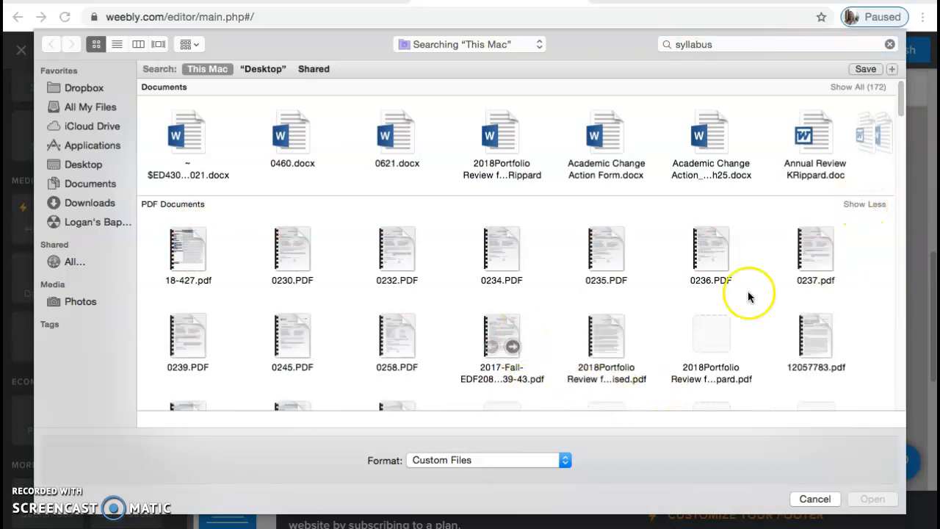
{"action": "scroll", "coordinate": [895, 147], "scroll_direction": "down", "scroll_amount": 5}
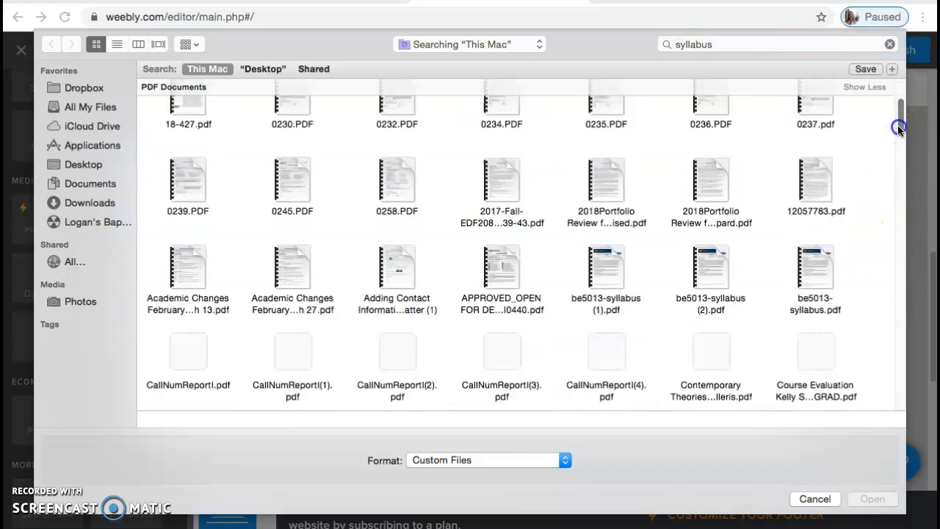
{"action": "scroll", "coordinate": [894, 171], "scroll_direction": "down", "scroll_amount": 10}
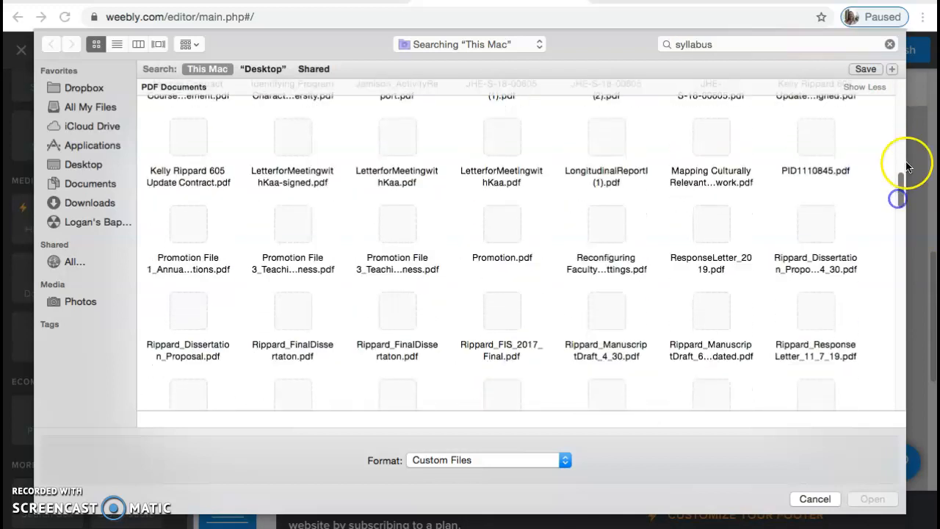
{"action": "scroll", "coordinate": [889, 213], "scroll_direction": "down", "scroll_amount": 8}
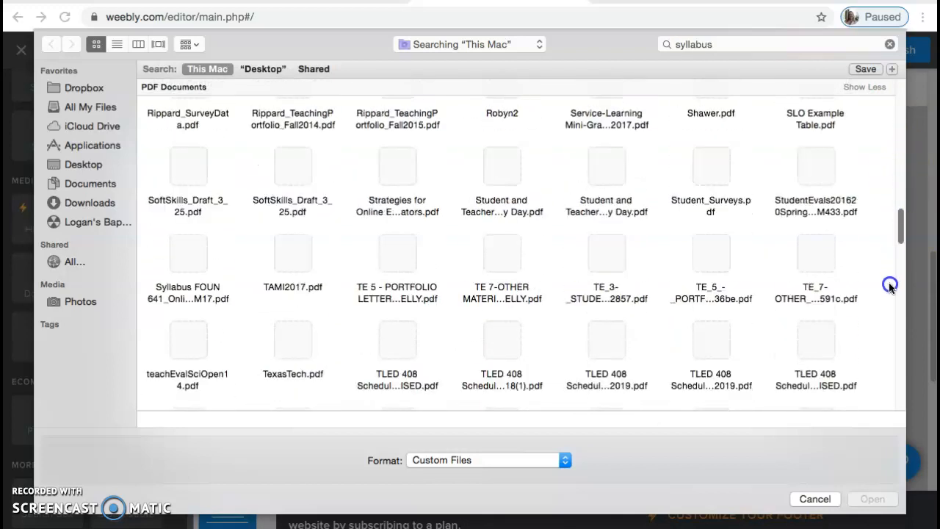
{"action": "left_click_drag", "start_coordinate": [889, 286], "coordinate": [890, 158]}
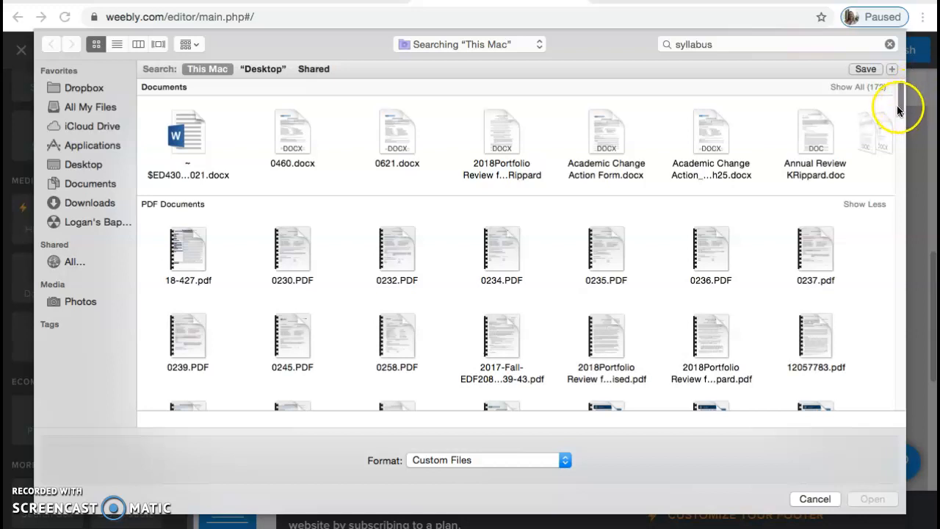
{"action": "left_click", "coordinate": [860, 87]}
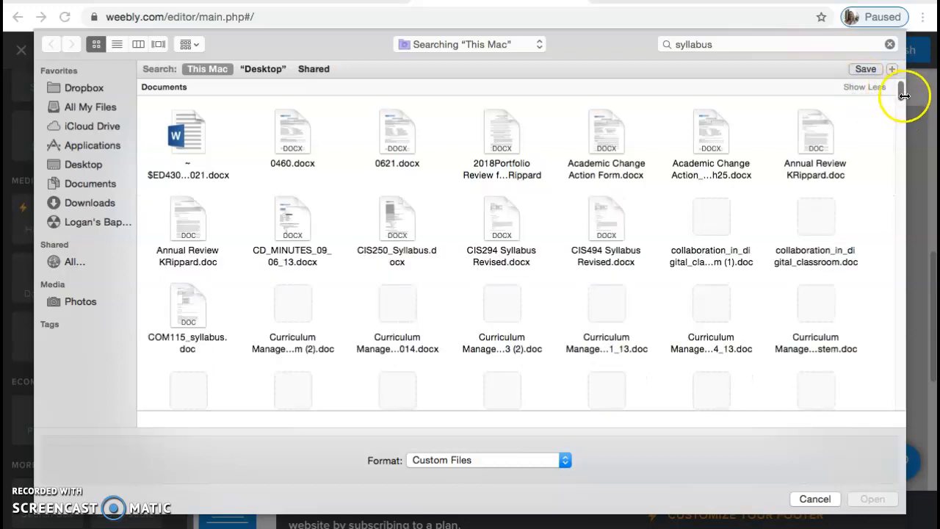
{"action": "left_click", "coordinate": [126, 42]}
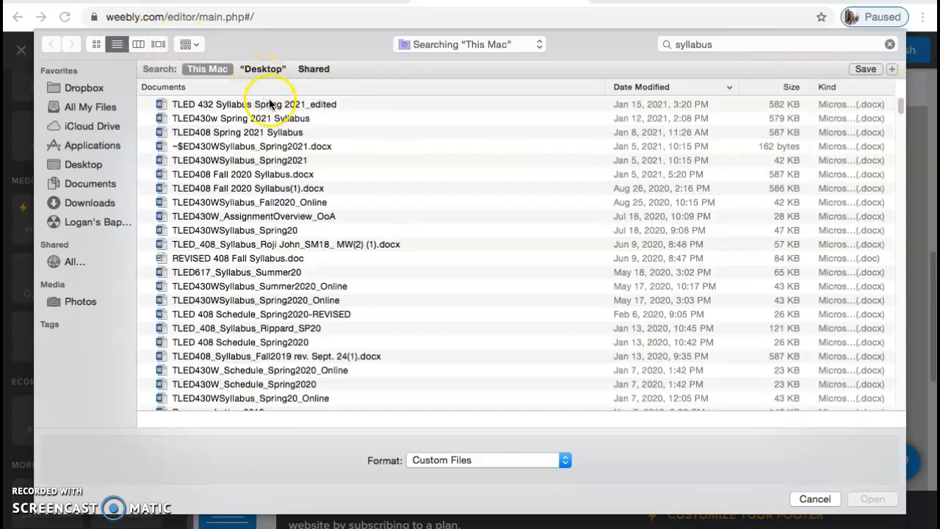
{"action": "left_click", "coordinate": [271, 106]}
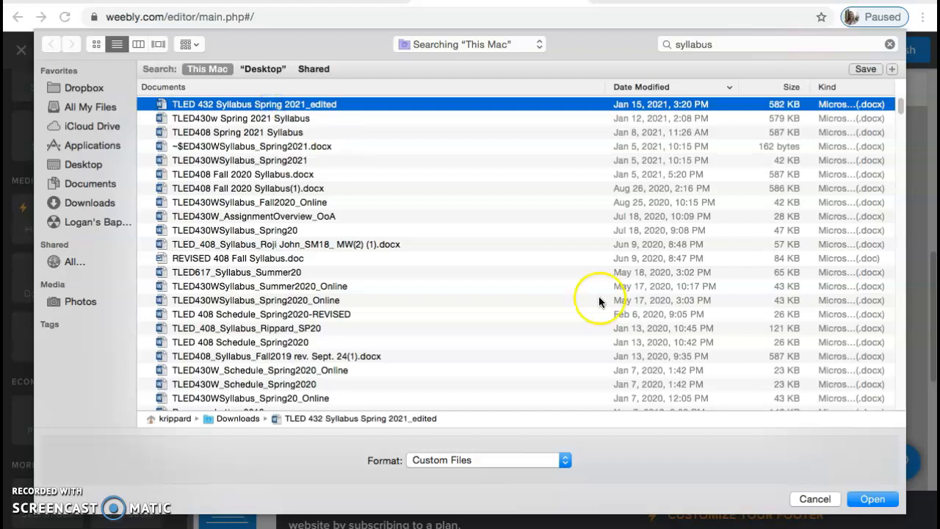
{"action": "left_click", "coordinate": [887, 501]}
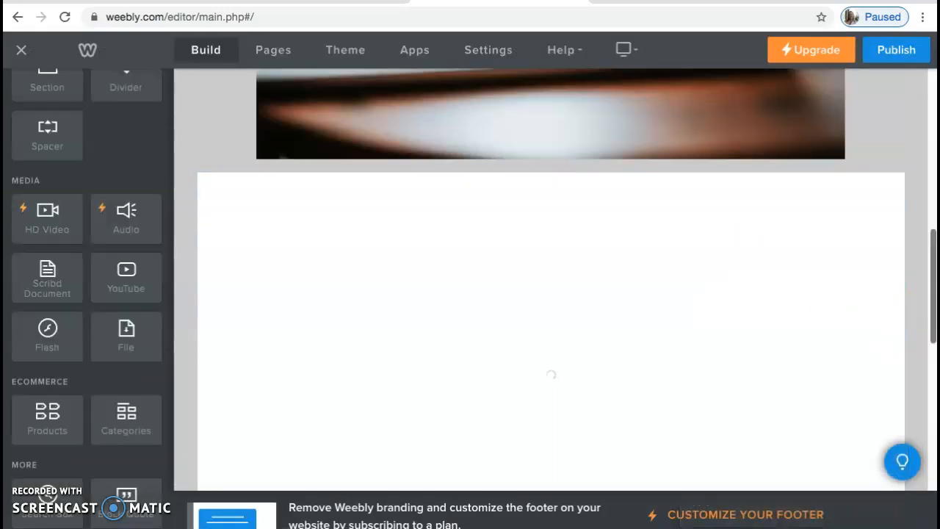
- Add an Embed Code element below the uploaded syllabus document
{"action": "mouse_move", "coordinate": [934, 291]}
{"action": "left_mouse_down"}
{"action": "mouse_move", "coordinate": [929, 325]}
{"action": "mouse_move", "coordinate": [930, 308]}
{"action": "left_mouse_up"}
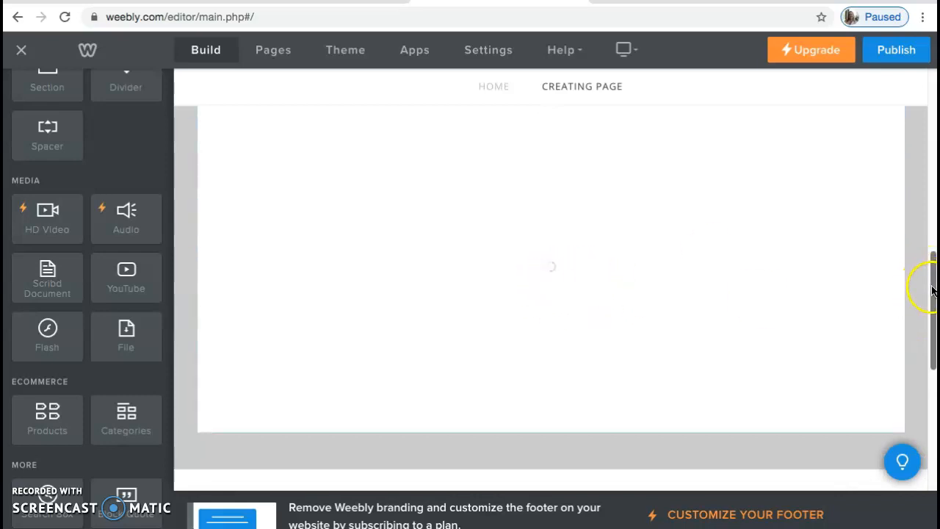
{"action": "left_click_drag", "start_coordinate": [932, 287], "coordinate": [896, 418]}
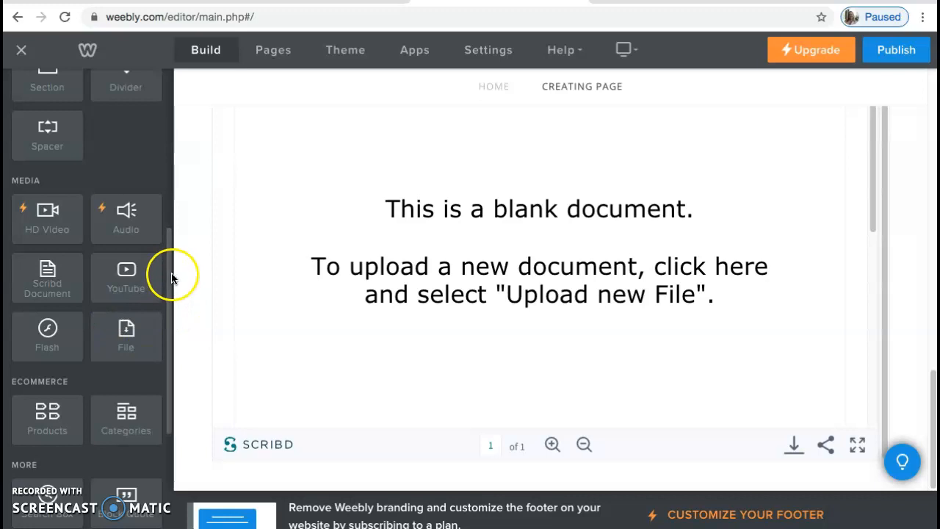
{"action": "left_click_drag", "start_coordinate": [168, 273], "coordinate": [176, 133]}
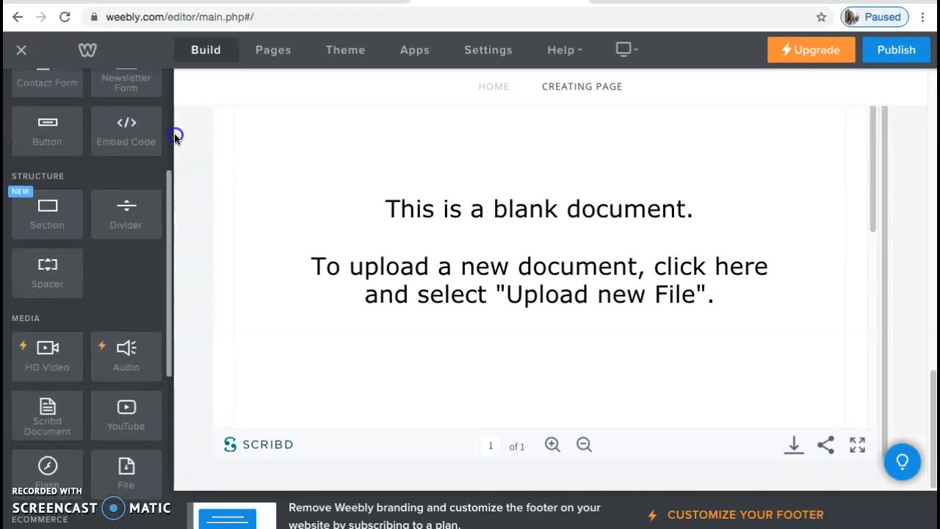
{"action": "left_click_drag", "start_coordinate": [121, 184], "coordinate": [440, 340]}
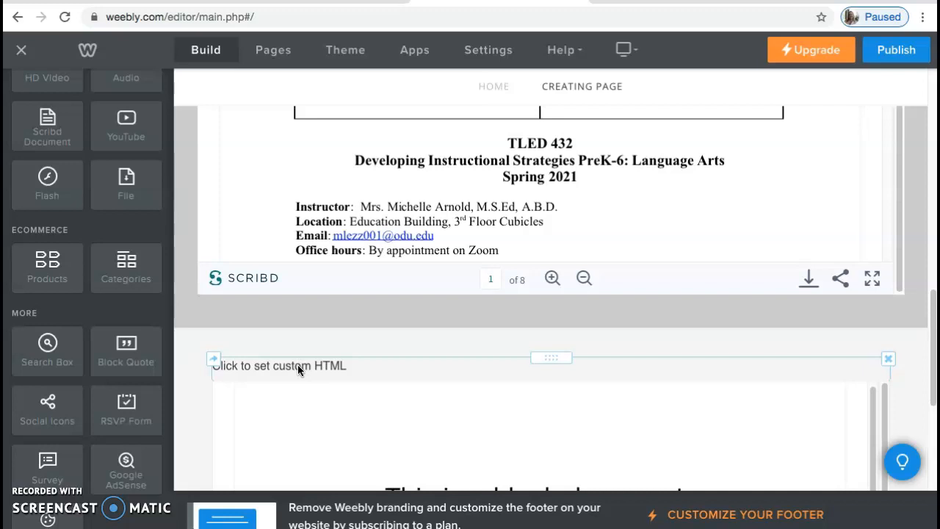
- Scroll through Creating Page to review its content, then open the page's settings
{"action": "left_click_drag", "start_coordinate": [926, 333], "coordinate": [932, 143]}
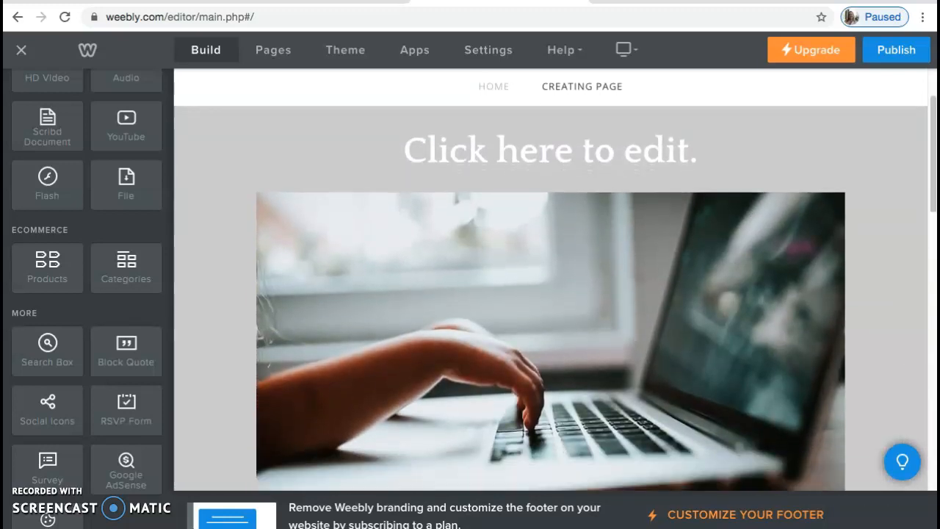
{"action": "scroll", "coordinate": [862, 205], "scroll_direction": "down", "scroll_amount": 6}
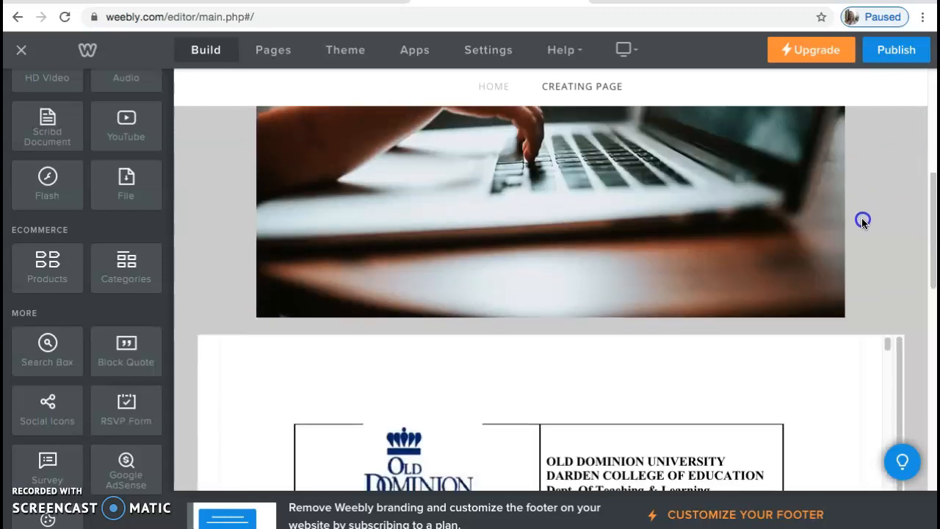
{"action": "scroll", "coordinate": [848, 251], "scroll_direction": "down", "scroll_amount": 5}
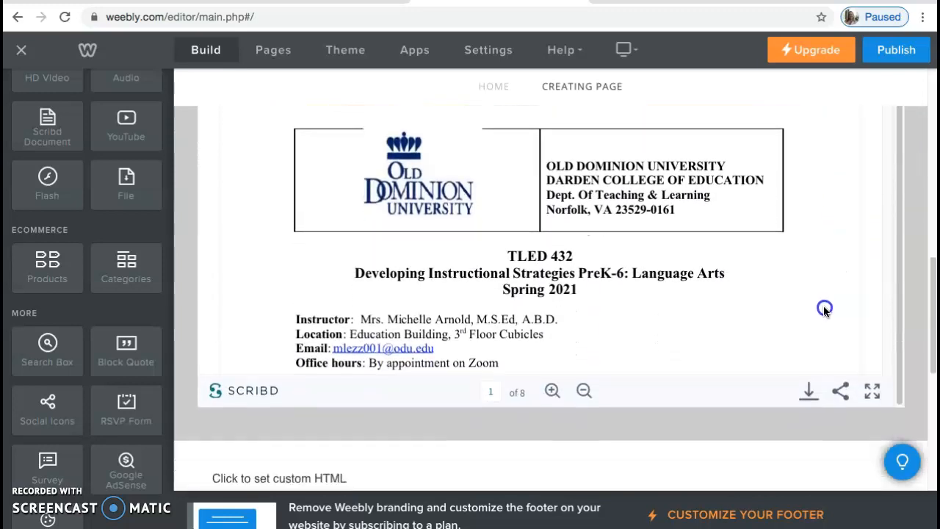
{"action": "scroll", "coordinate": [806, 344], "scroll_direction": "down", "scroll_amount": 1}
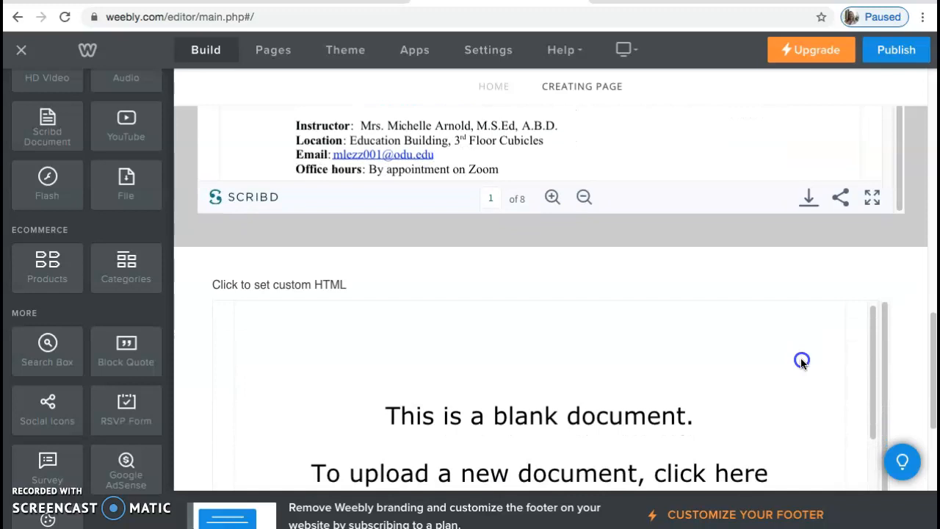
{"action": "scroll", "coordinate": [801, 358], "scroll_direction": "down", "scroll_amount": 1}
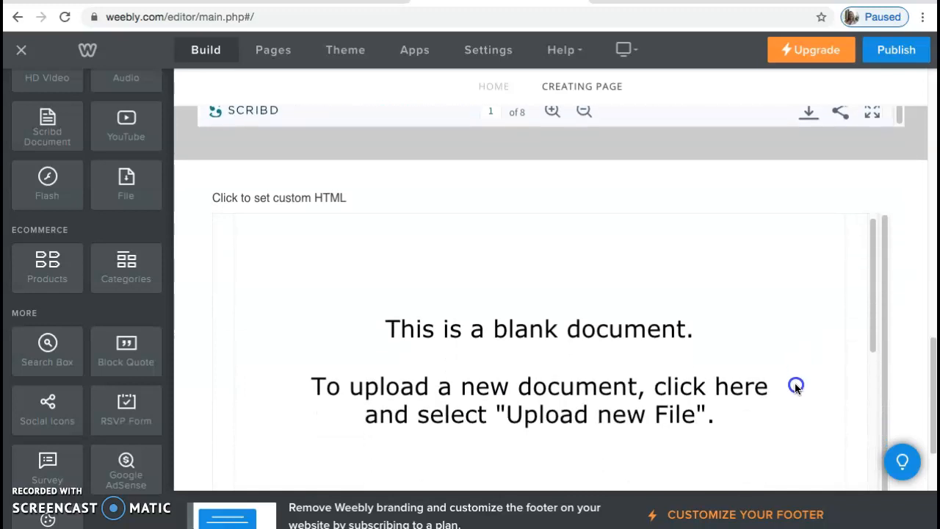
{"action": "scroll", "coordinate": [796, 394], "scroll_direction": "down", "scroll_amount": 2}
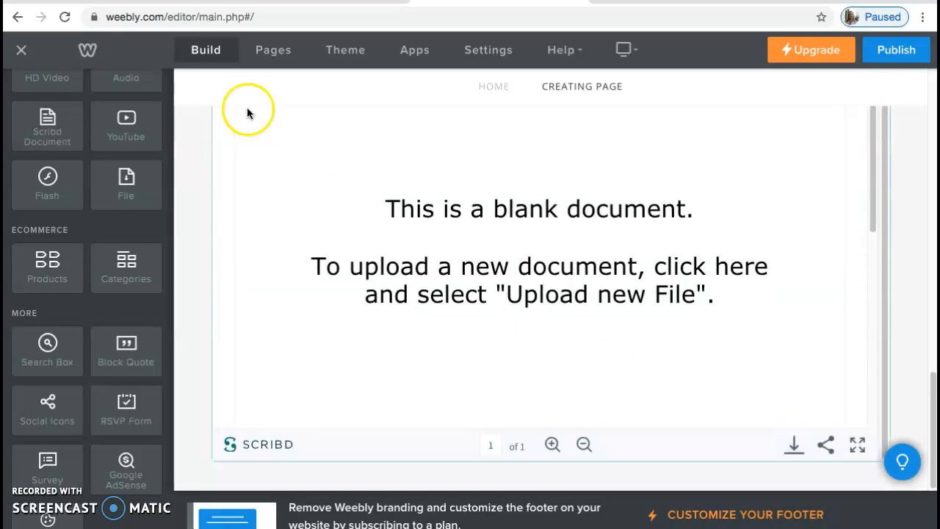
{"action": "left_click", "coordinate": [277, 51]}
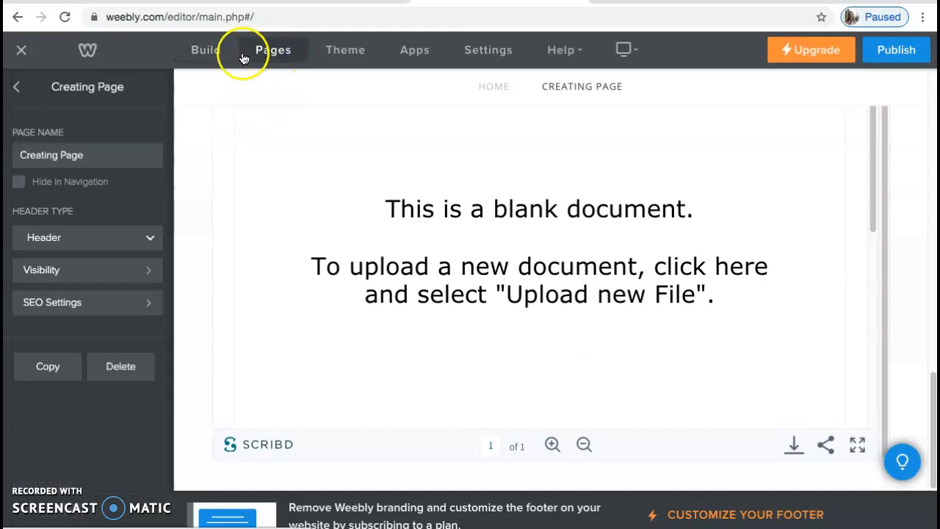
- Copy Creating Page and rename the copy as Collaborating Page
{"action": "left_click", "coordinate": [16, 87]}
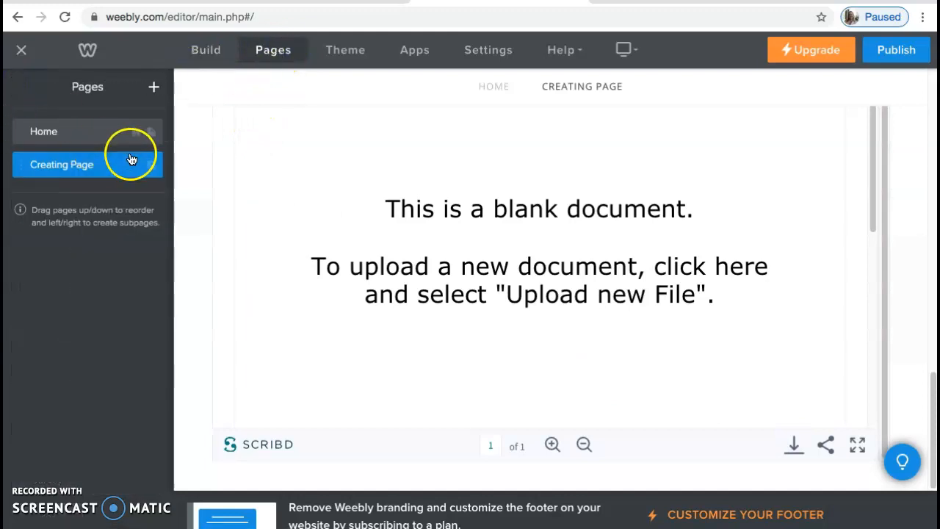
{"action": "left_click", "coordinate": [21, 168]}
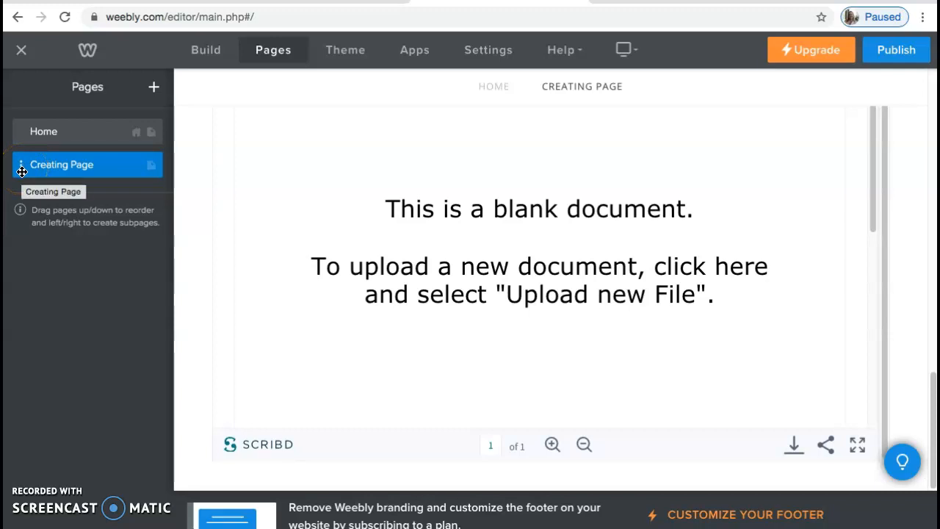
{"action": "left_click", "coordinate": [21, 168]}
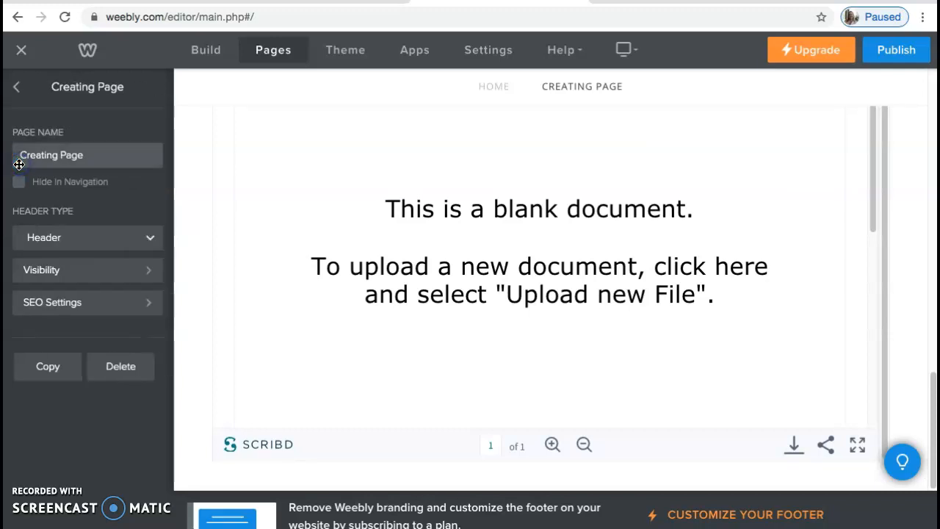
{"action": "left_click", "coordinate": [62, 367]}
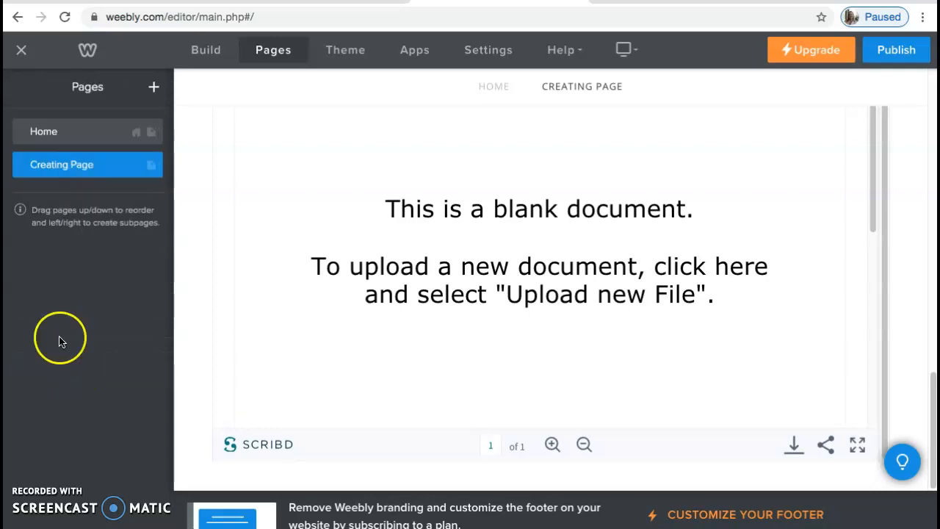
{"action": "left_click", "coordinate": [91, 200]}
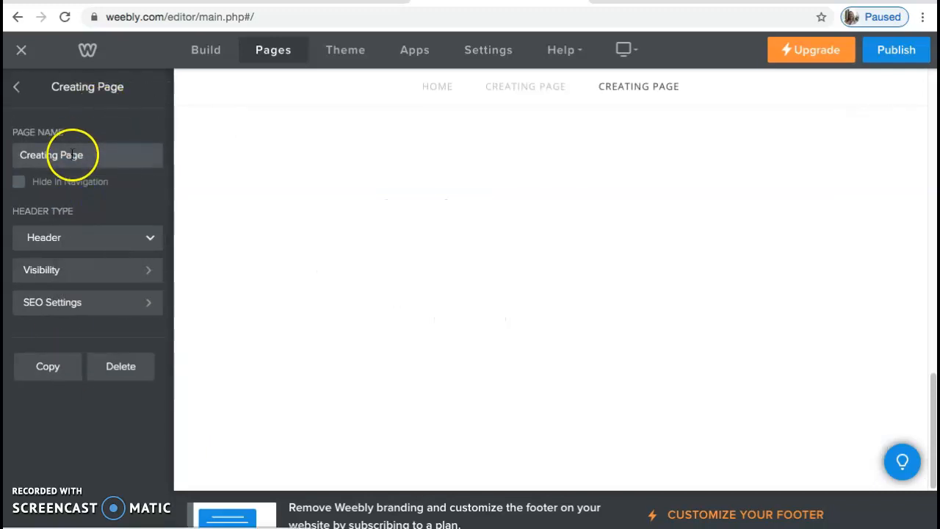
{"action": "triple_click", "coordinate": [72, 155]}
{"action": "type", "text": "Colla"}
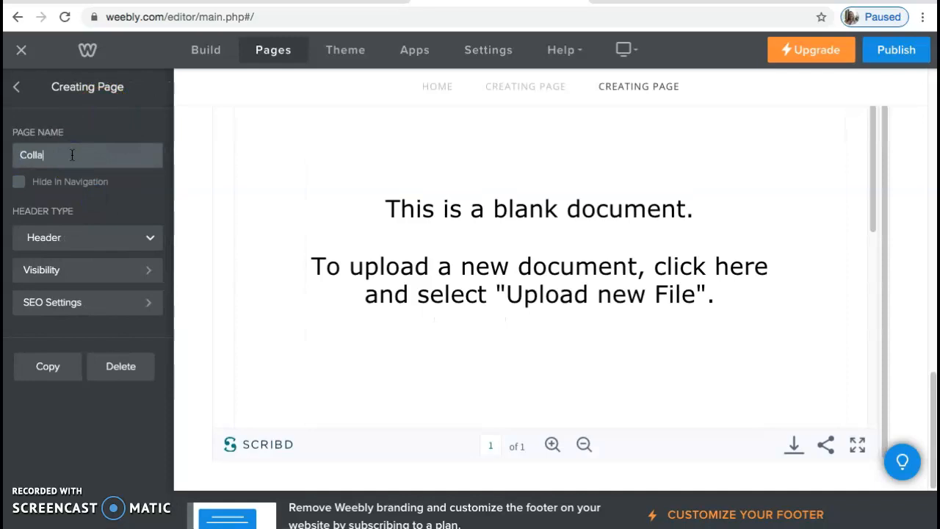
{"action": "type", "text": "borating Page"}
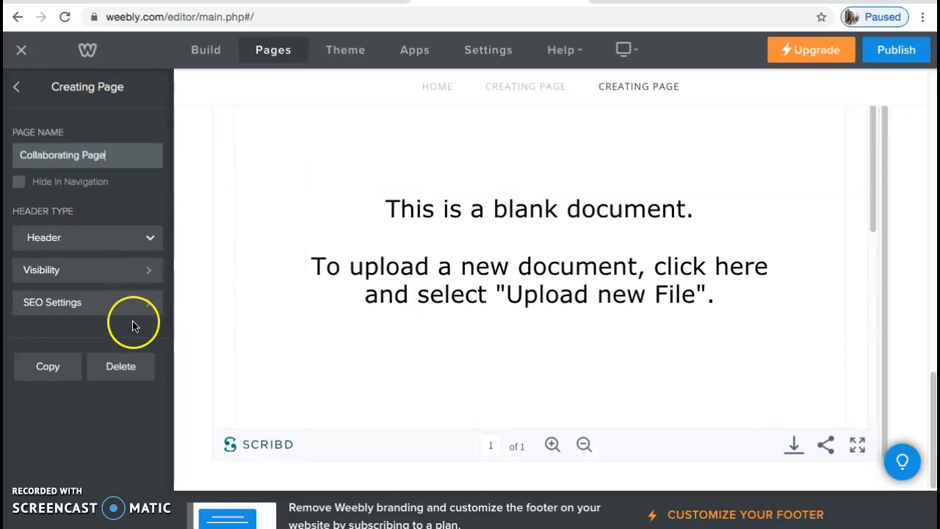
{"action": "left_click", "coordinate": [18, 91]}
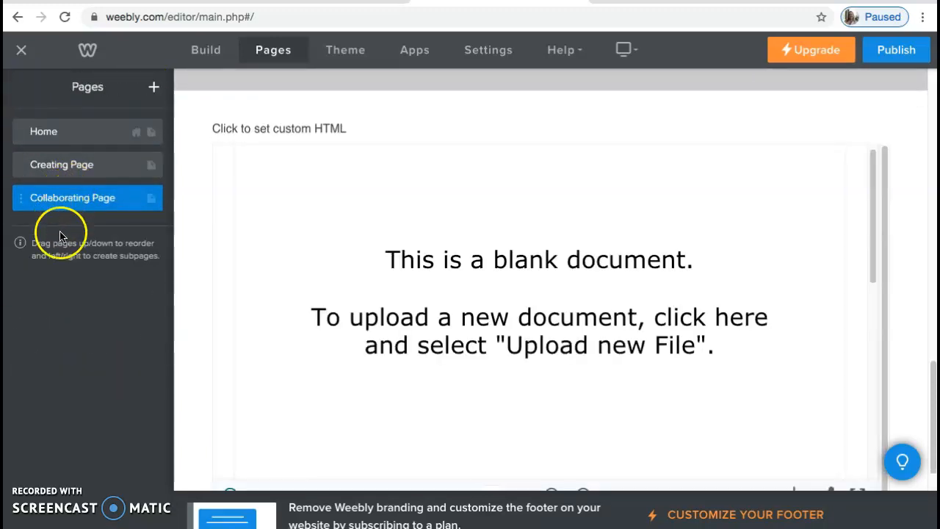
- Return to the Home page in the site editor
{"action": "left_click", "coordinate": [213, 48]}
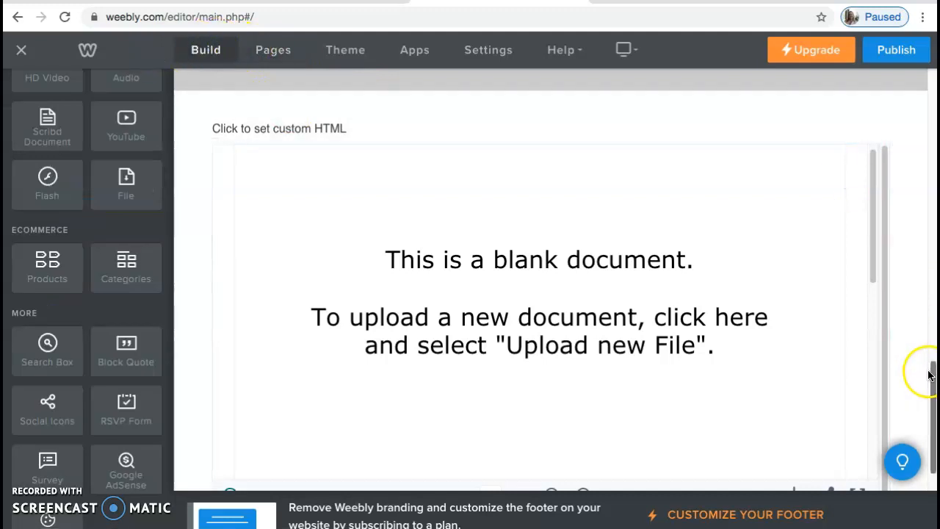
{"action": "left_click_drag", "start_coordinate": [930, 373], "coordinate": [926, 90]}
{"action": "left_click", "coordinate": [421, 87]}
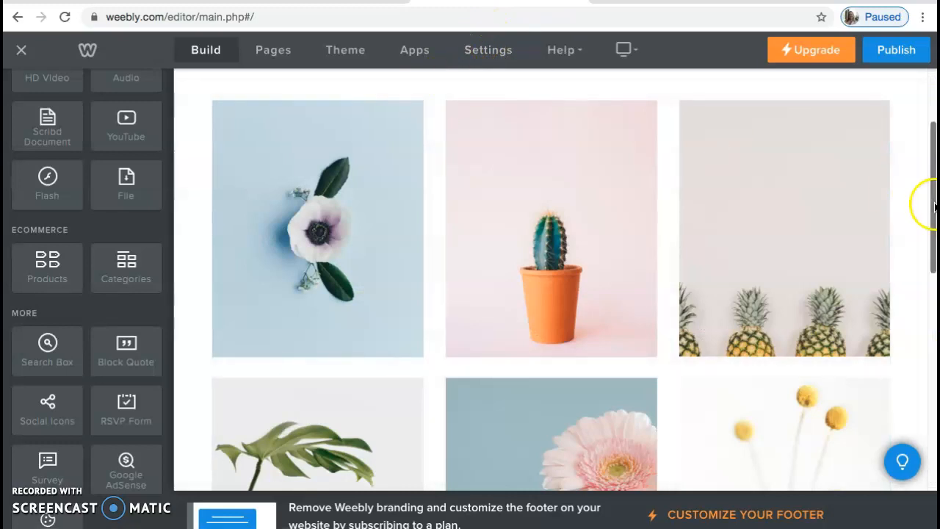
{"action": "scroll", "coordinate": [668, 141], "scroll_direction": "up", "scroll_amount": 2}
{"action": "left_click", "coordinate": [420, 161]}
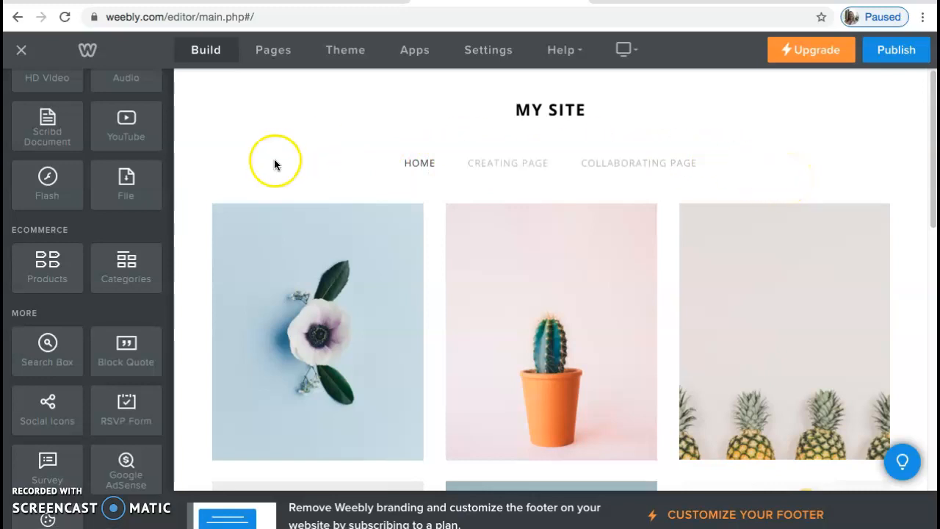
- Open the theme gallery and browse the Portfolio themes
{"action": "left_click", "coordinate": [338, 52]}
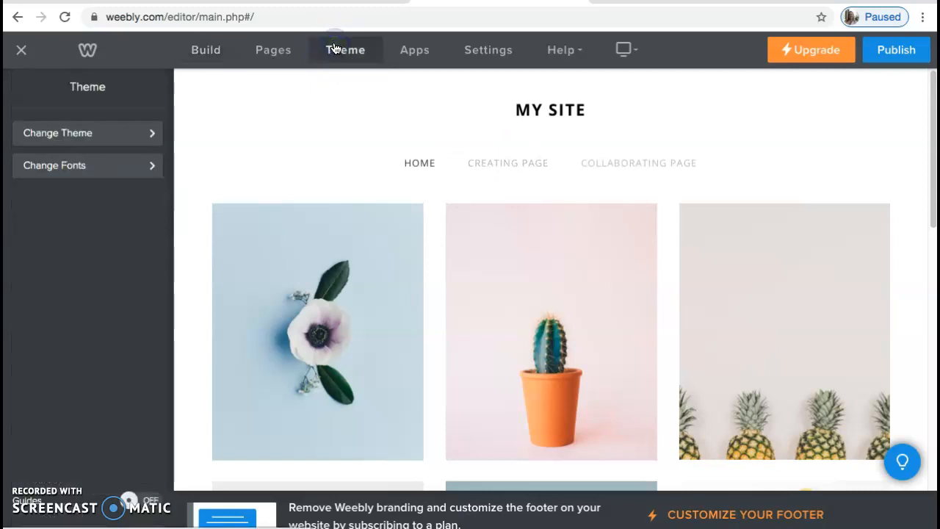
{"action": "left_click", "coordinate": [84, 133]}
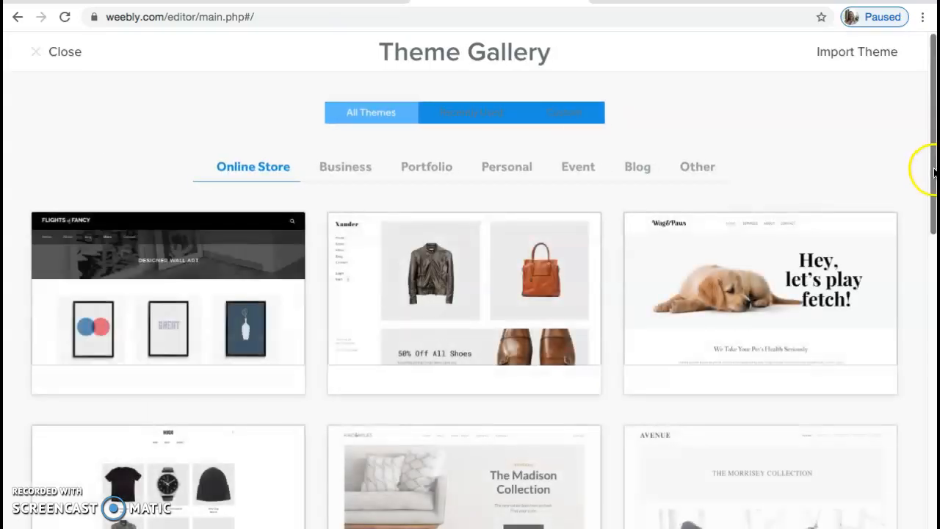
{"action": "left_click", "coordinate": [426, 166]}
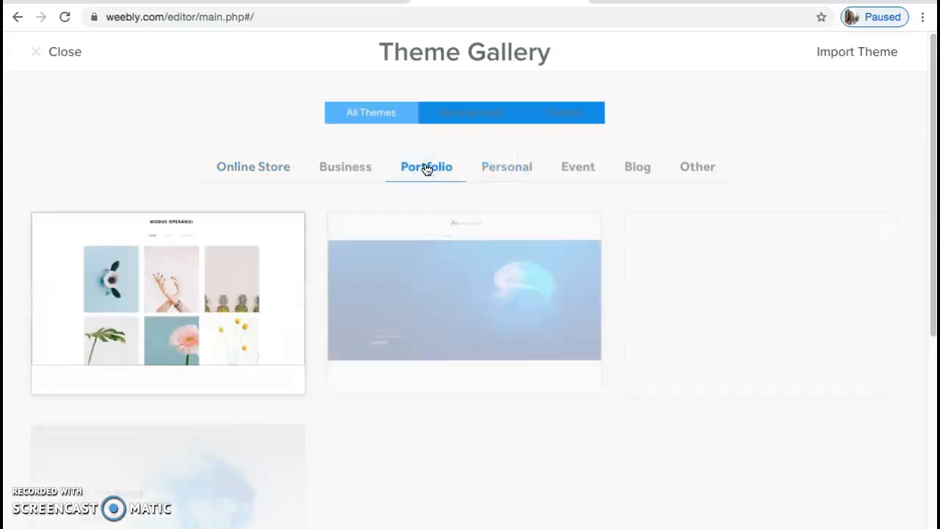
{"action": "mouse_move", "coordinate": [930, 48]}
{"action": "left_mouse_down"}
{"action": "mouse_move", "coordinate": [736, 306]}
{"action": "mouse_move", "coordinate": [931, 37]}
{"action": "left_mouse_up"}
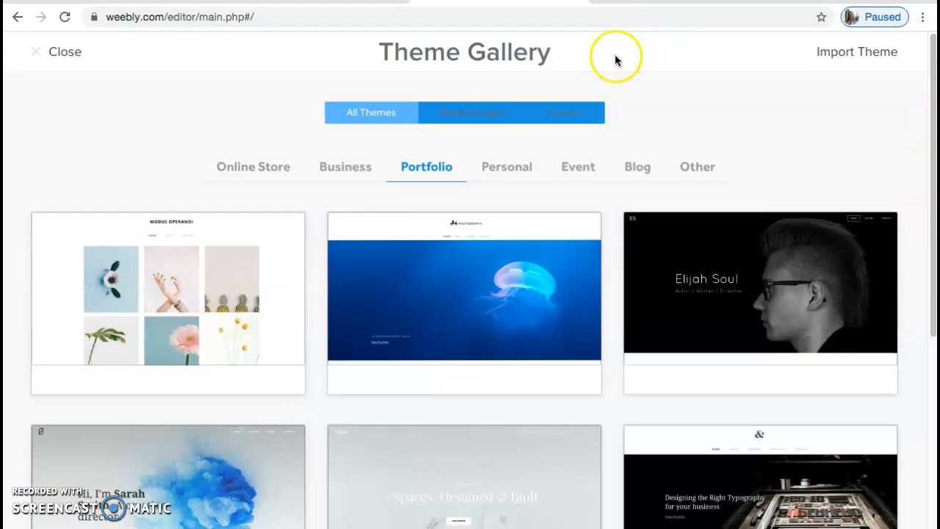
{"action": "left_click", "coordinate": [370, 120]}
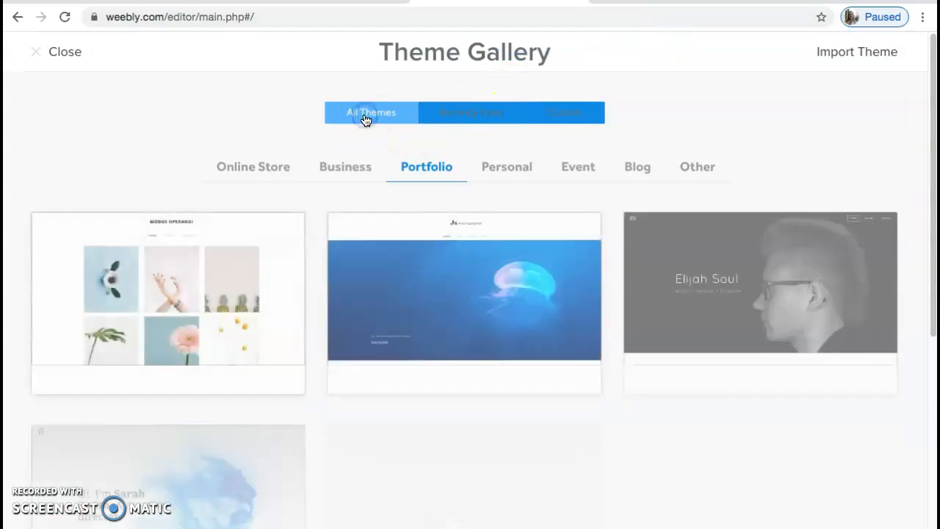
{"action": "scroll", "coordinate": [884, 147], "scroll_direction": "down", "scroll_amount": 5}
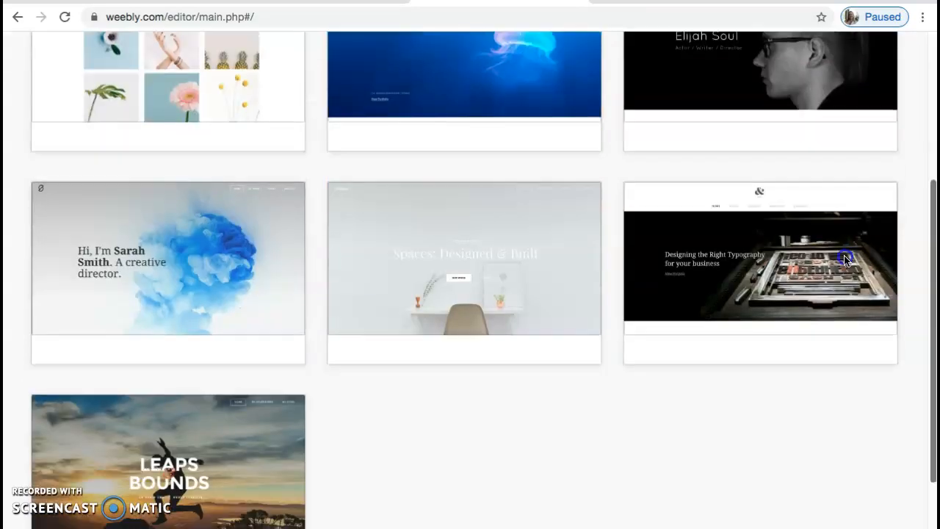
{"action": "scroll", "coordinate": [793, 240], "scroll_direction": "up", "scroll_amount": 5}
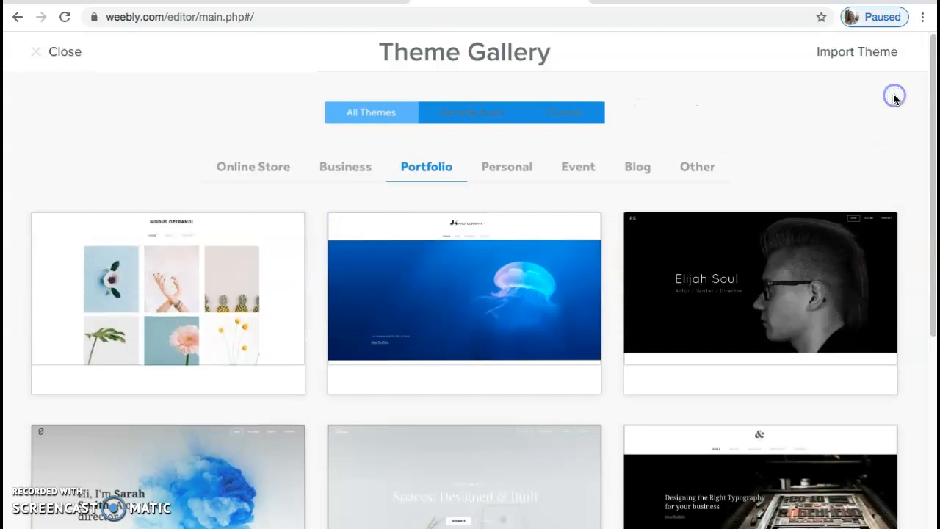
- Browse the Other, Recently Used and Custom theme lists, then close the gallery without changing the theme
{"action": "left_click", "coordinate": [698, 168]}
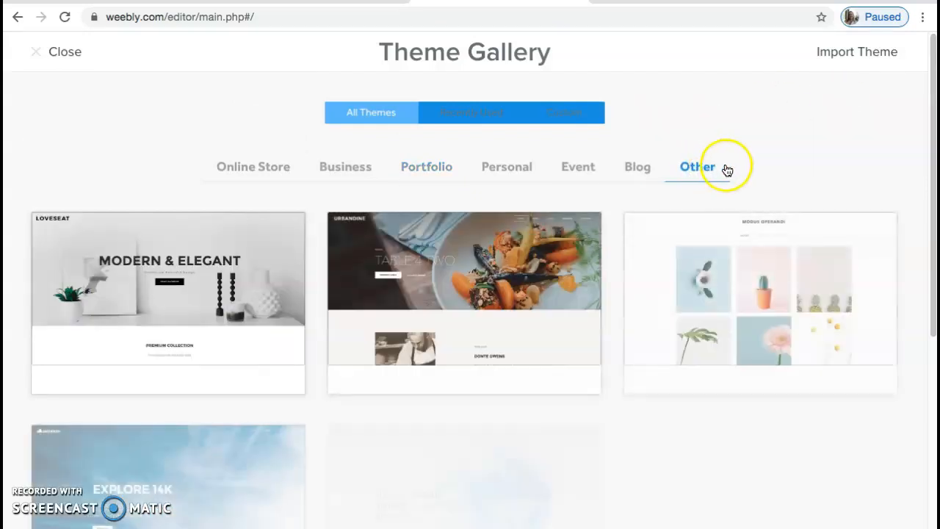
{"action": "scroll", "coordinate": [844, 304], "scroll_direction": "down", "scroll_amount": 5}
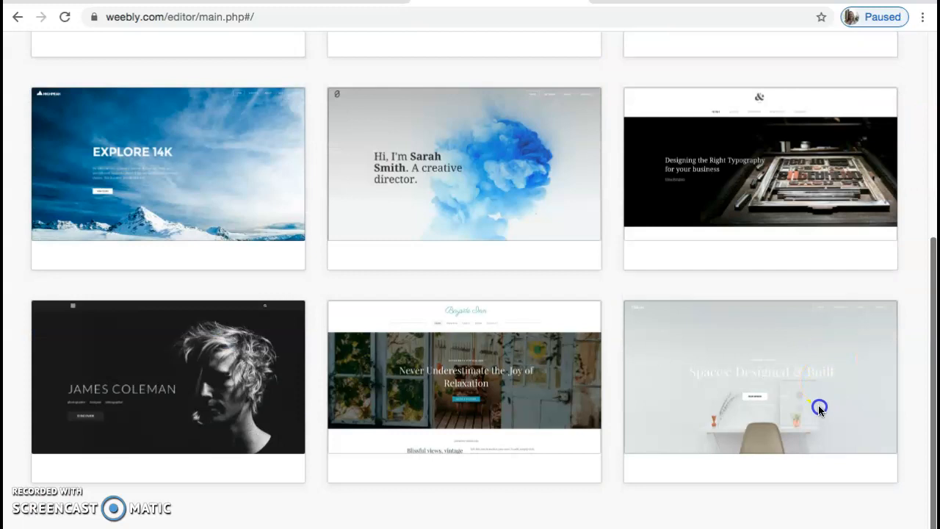
{"action": "scroll", "coordinate": [818, 405], "scroll_direction": "up", "scroll_amount": 5}
{"action": "left_click", "coordinate": [489, 116]}
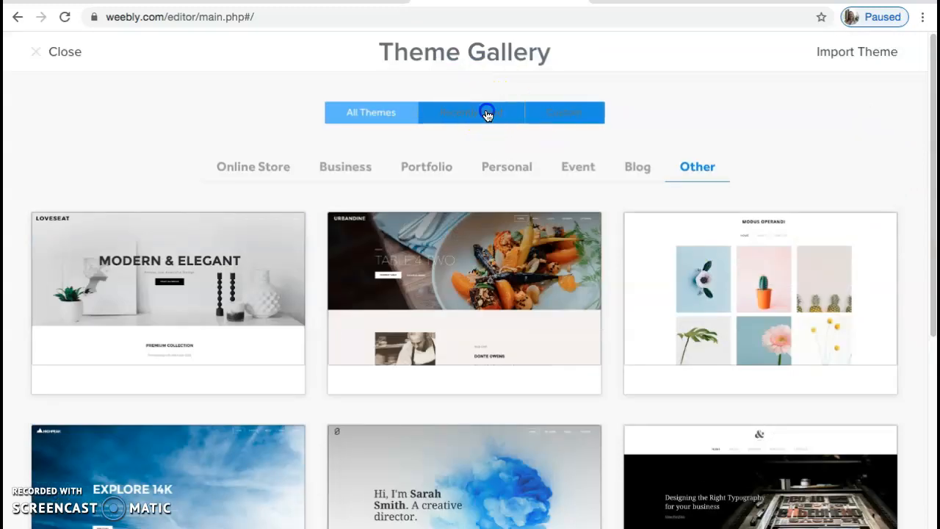
{"action": "left_click", "coordinate": [547, 112]}
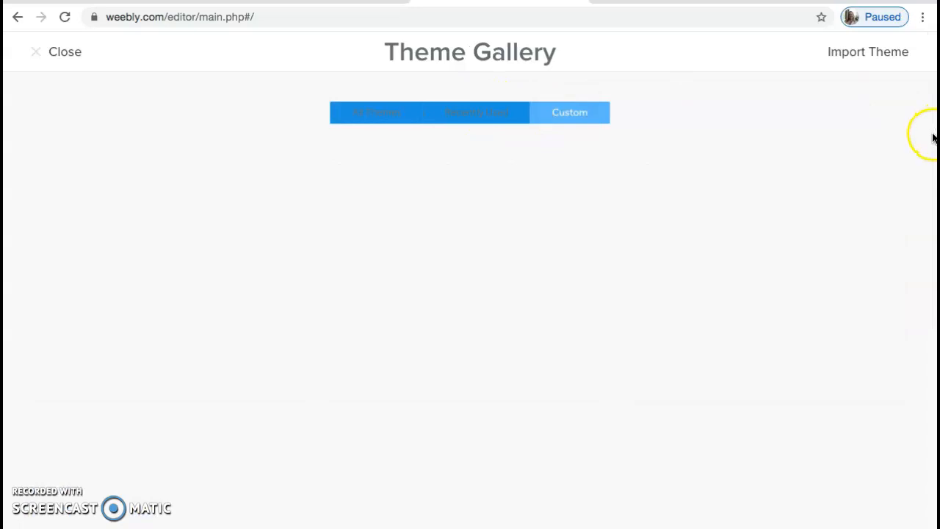
{"action": "left_click", "coordinate": [361, 116]}
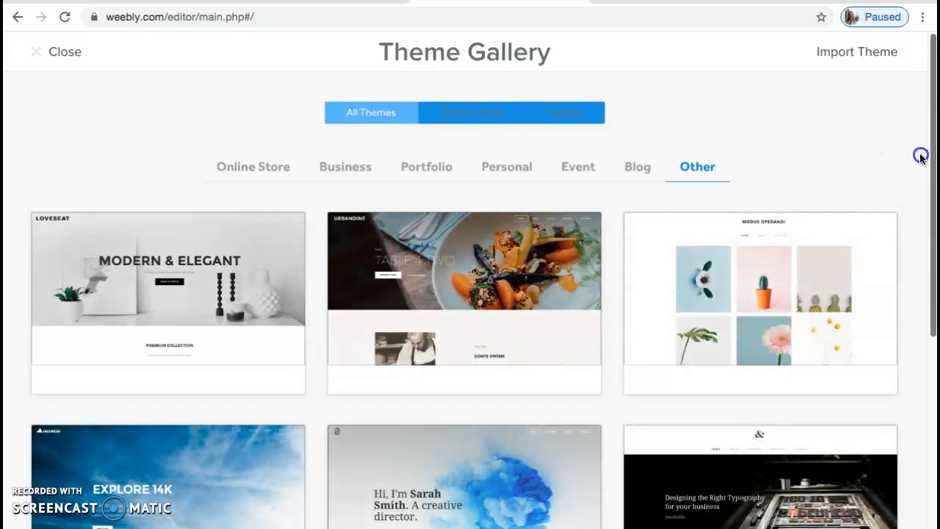
{"action": "scroll", "coordinate": [919, 154], "scroll_direction": "down", "scroll_amount": 3}
{"action": "scroll", "coordinate": [774, 411], "scroll_direction": "down", "scroll_amount": 2}
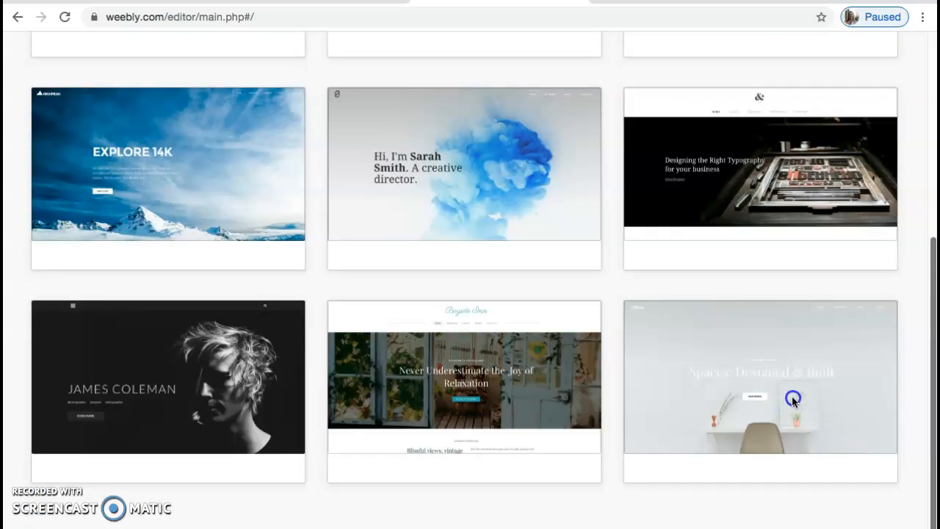
{"action": "scroll", "coordinate": [850, 176], "scroll_direction": "up", "scroll_amount": 5}
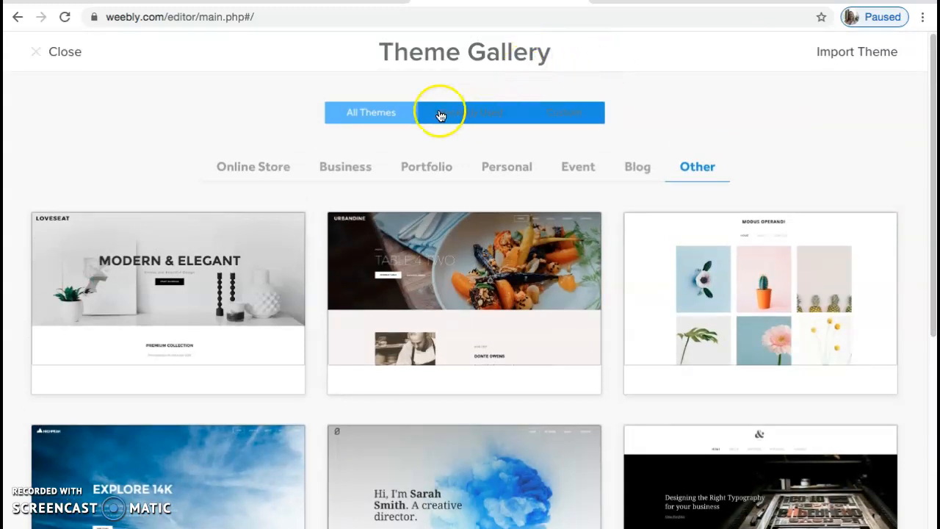
{"action": "left_click", "coordinate": [424, 167]}
{"action": "left_click_drag", "start_coordinate": [933, 156], "coordinate": [800, 401]}
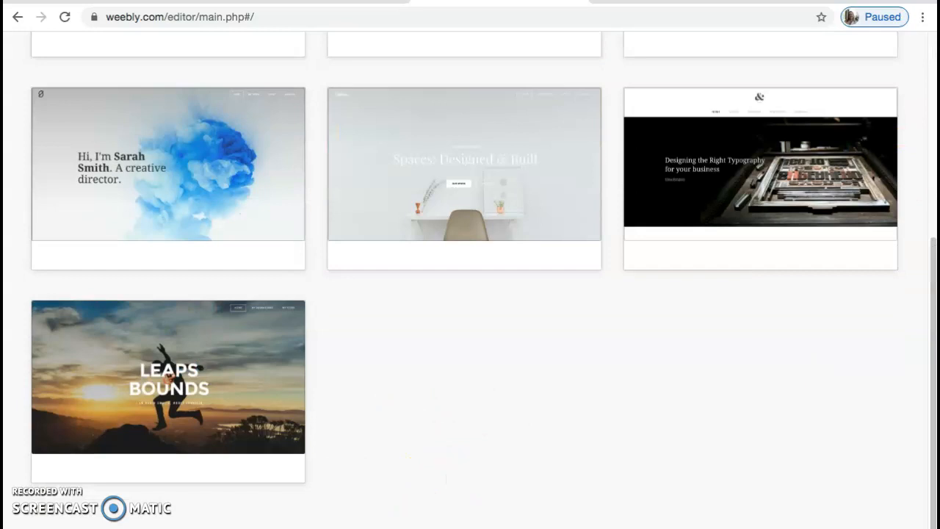
{"action": "left_click", "coordinate": [932, 339]}
{"action": "left_click_drag", "start_coordinate": [933, 338], "coordinate": [933, 157]}
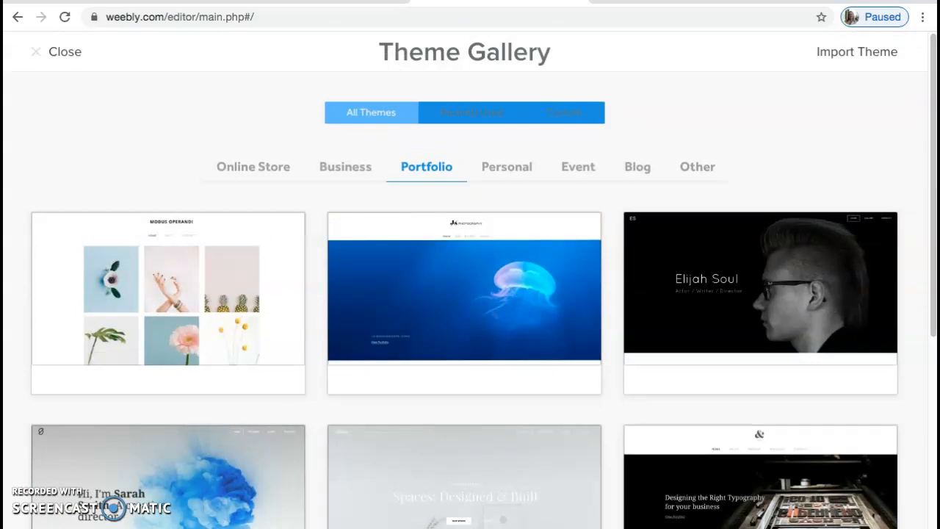
{"action": "left_click", "coordinate": [54, 58]}
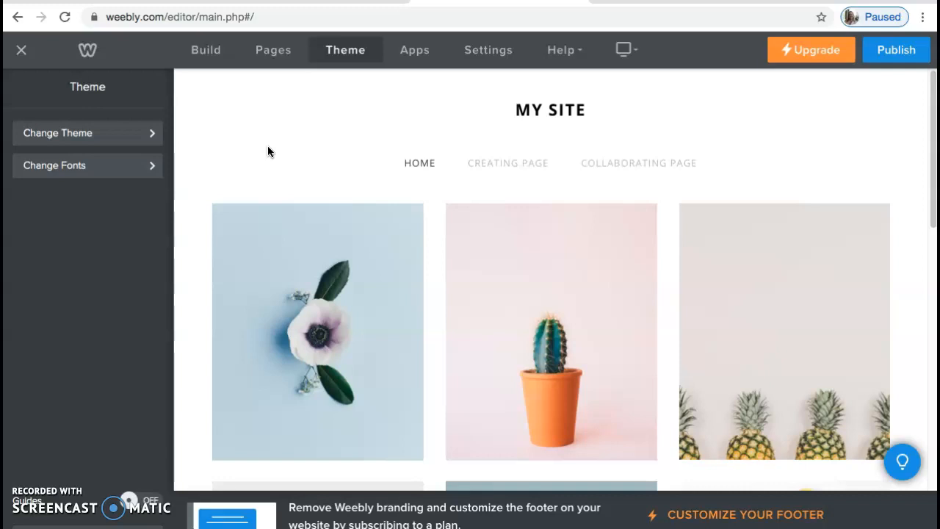
- Open the font design options for the theme
{"action": "left_click", "coordinate": [355, 62]}
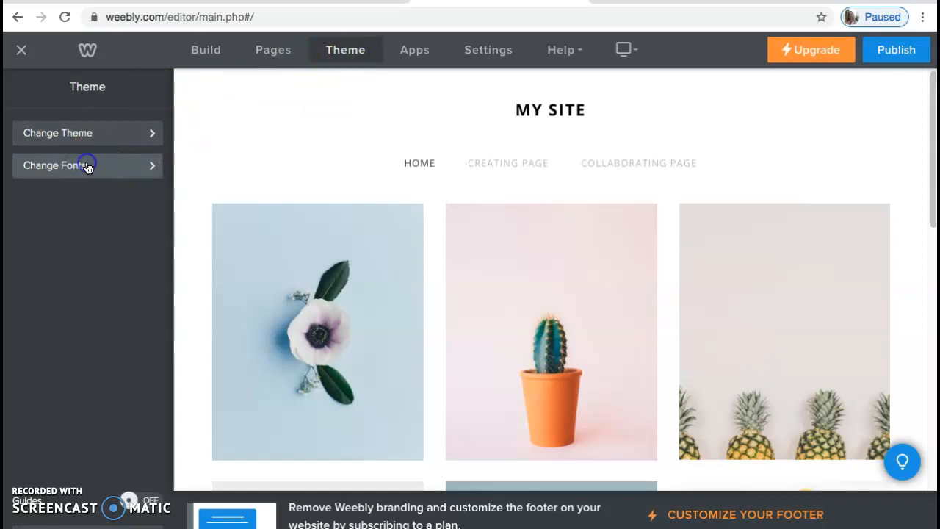
{"action": "left_click", "coordinate": [87, 165]}
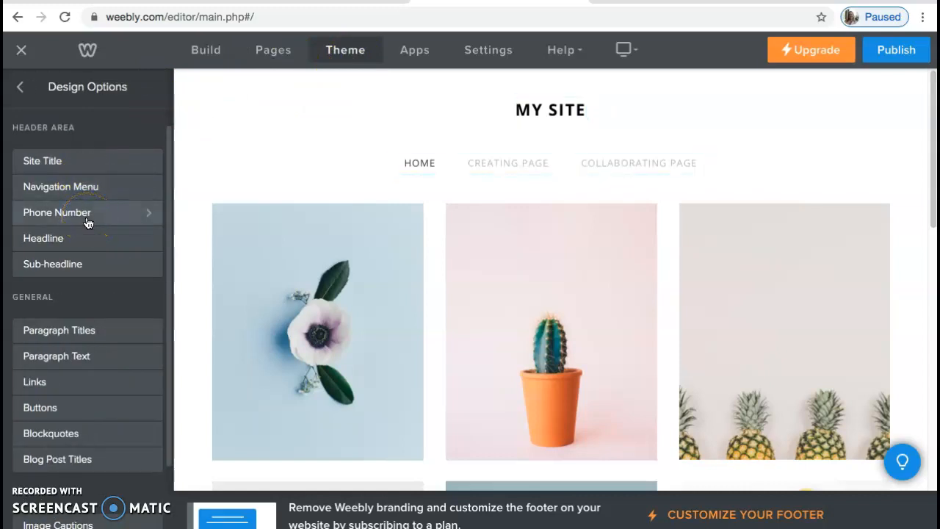
{"action": "left_click_drag", "start_coordinate": [170, 273], "coordinate": [259, 154]}
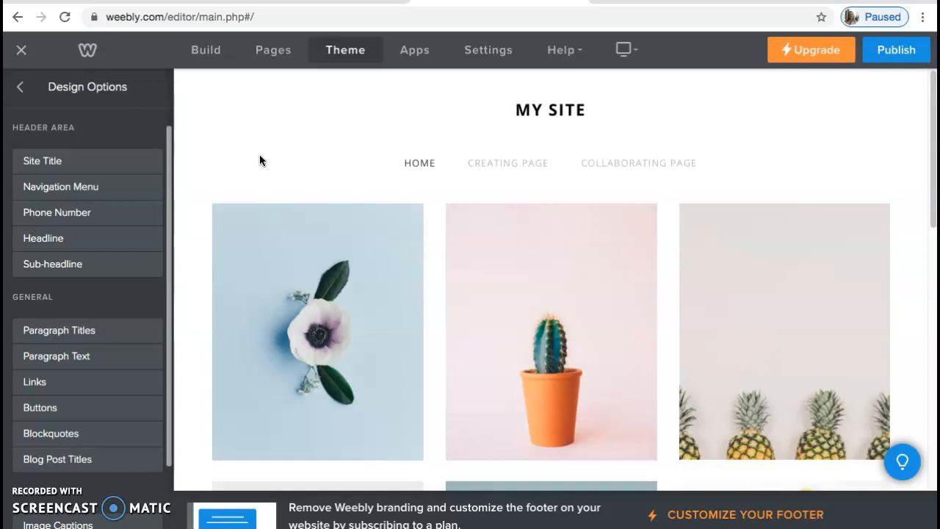
- Publish the site and dismiss the publishing dialog
{"action": "left_click", "coordinate": [523, 164]}
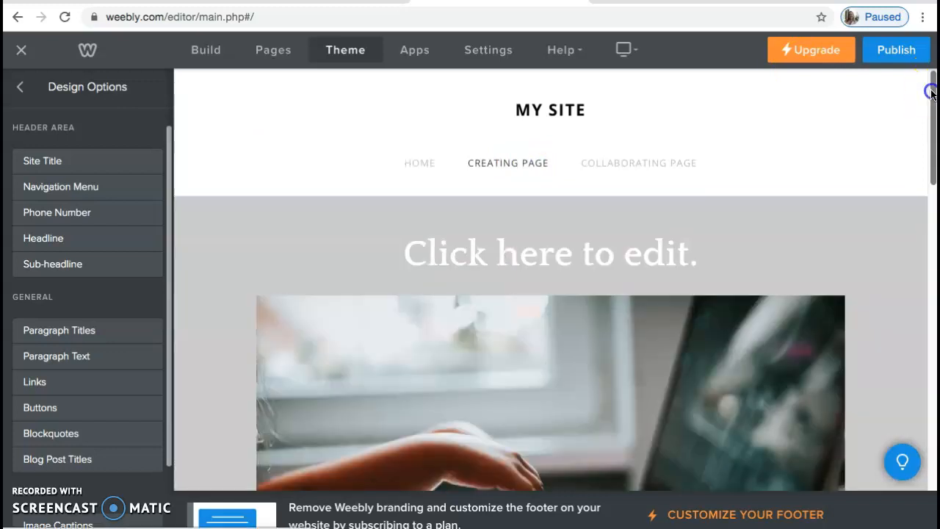
{"action": "scroll", "coordinate": [868, 193], "scroll_direction": "down", "scroll_amount": 5}
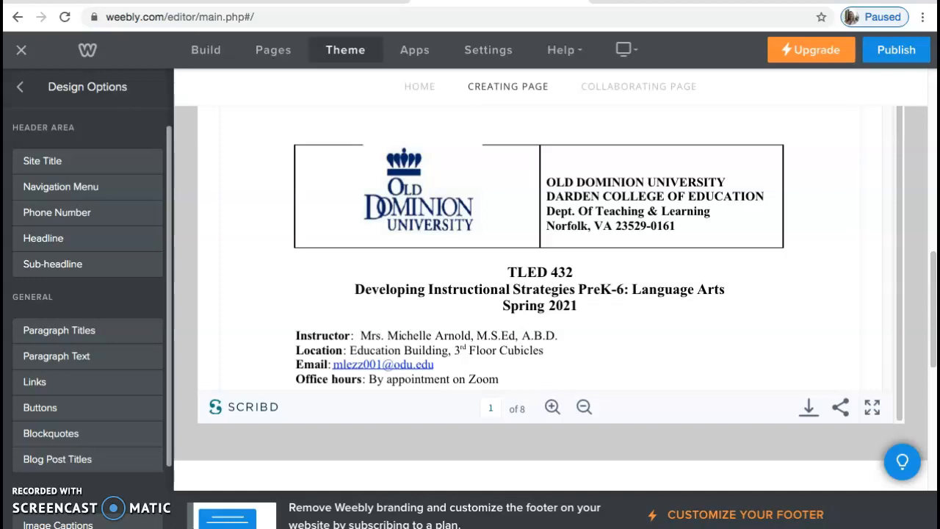
{"action": "left_click", "coordinate": [906, 48]}
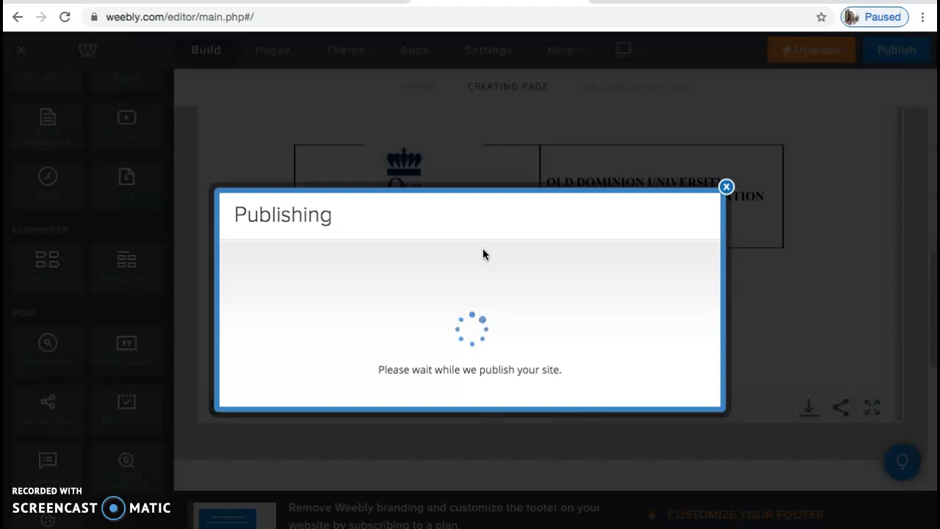
{"action": "left_click", "coordinate": [726, 187]}
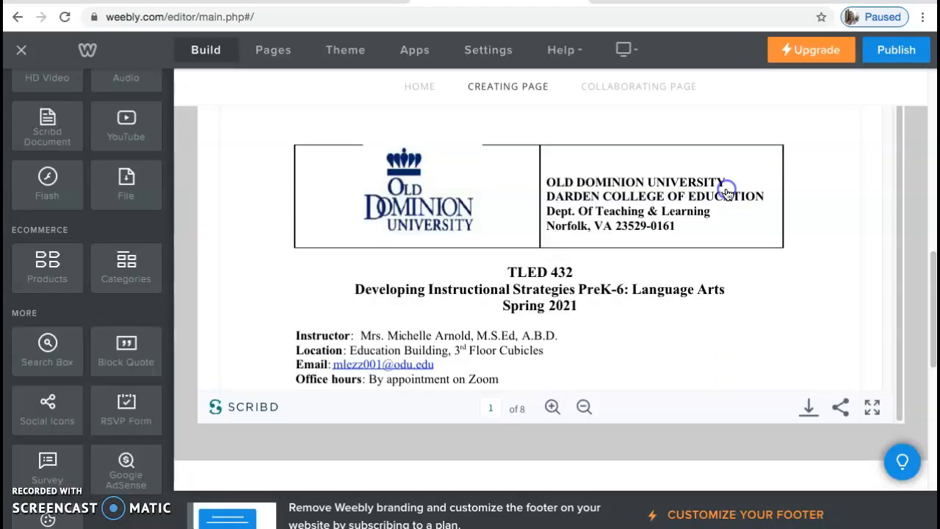
- Leave the editor for the site dashboard and dismiss the navigation menu notice
{"action": "left_click", "coordinate": [22, 50]}
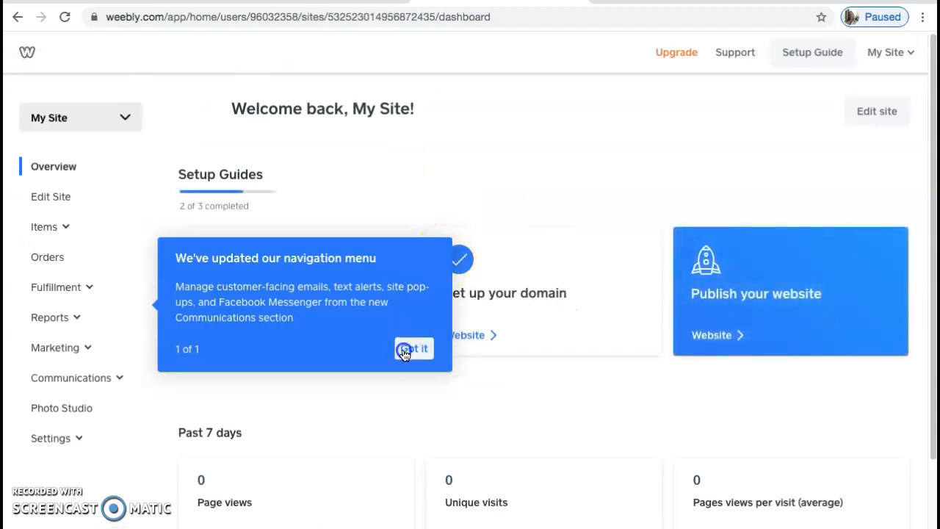
{"action": "left_click", "coordinate": [405, 349]}
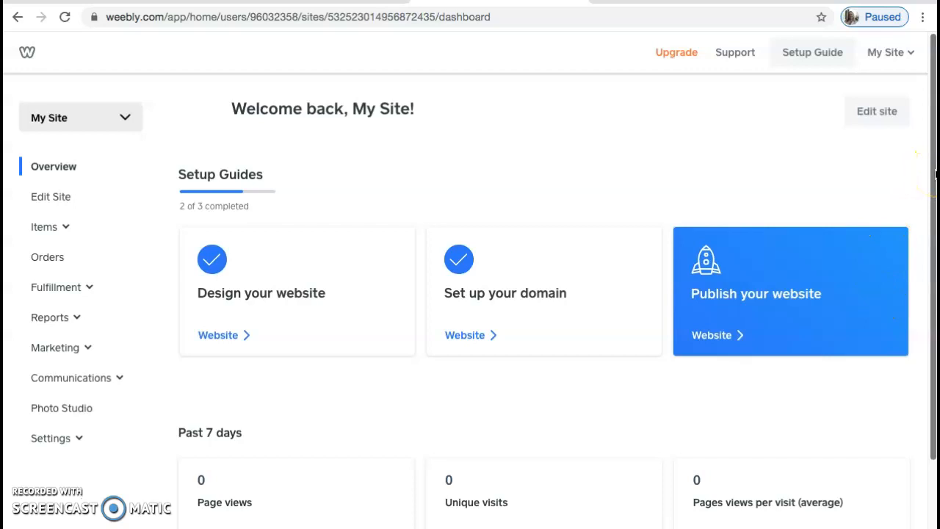
{"action": "scroll", "coordinate": [875, 284], "scroll_direction": "down", "scroll_amount": 3}
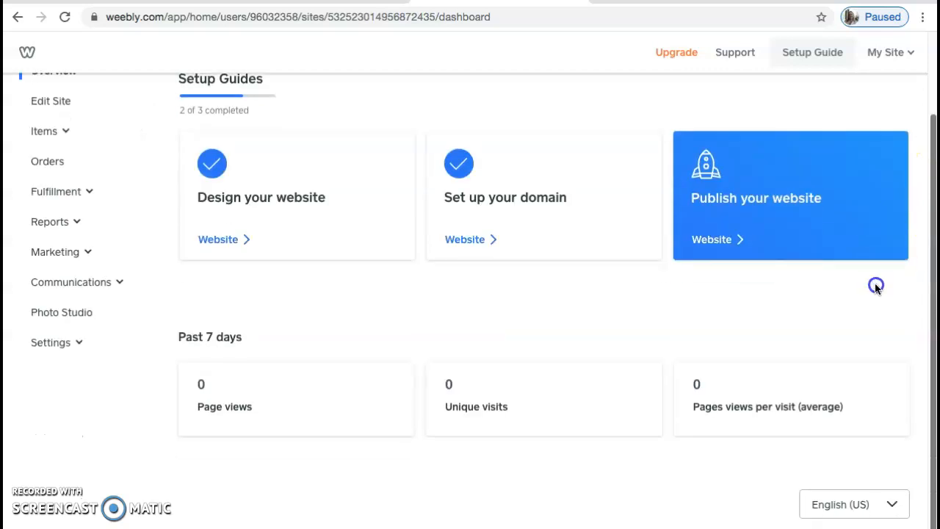
{"action": "scroll", "coordinate": [917, 204], "scroll_direction": "up", "scroll_amount": 3}
- Continue the Publish your website setup guide into the editor, reload it, and publish the site
{"action": "left_click", "coordinate": [716, 307]}
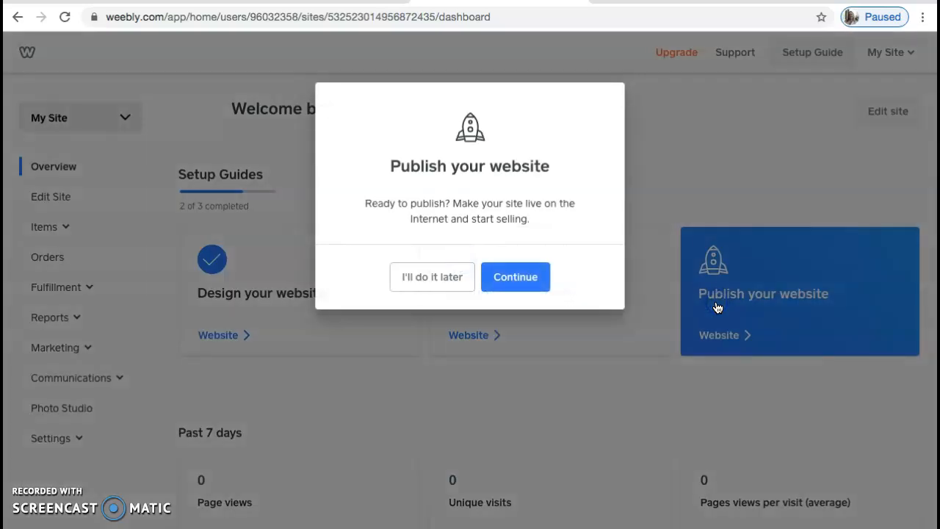
{"action": "left_click", "coordinate": [506, 281]}
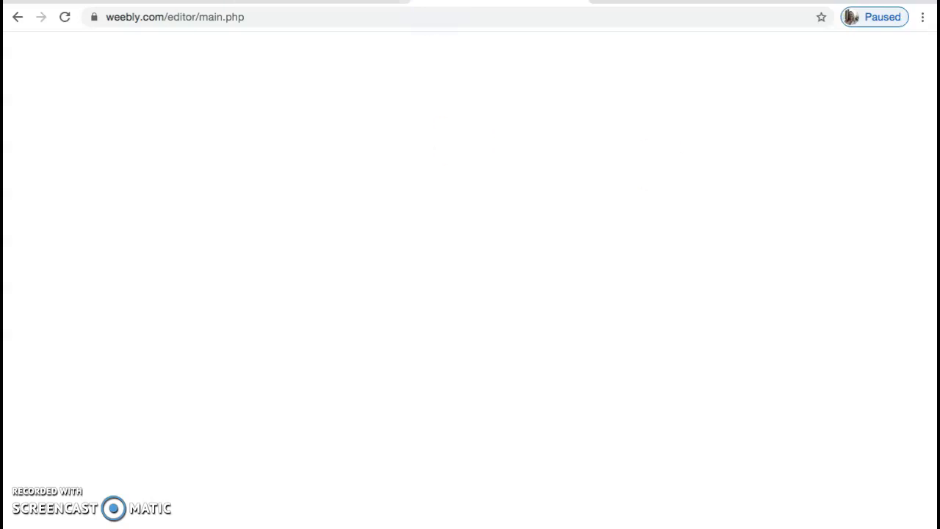
{"action": "left_click", "coordinate": [64, 20]}
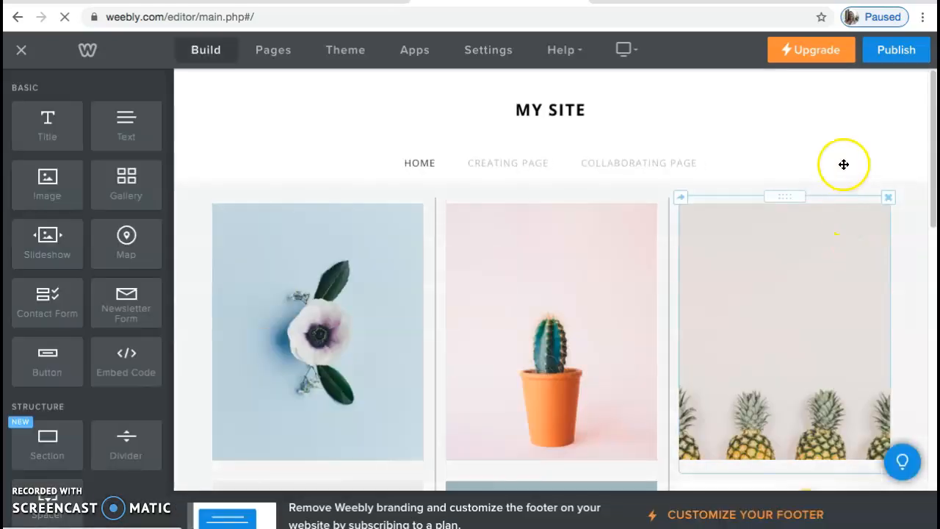
{"action": "left_click", "coordinate": [895, 50]}
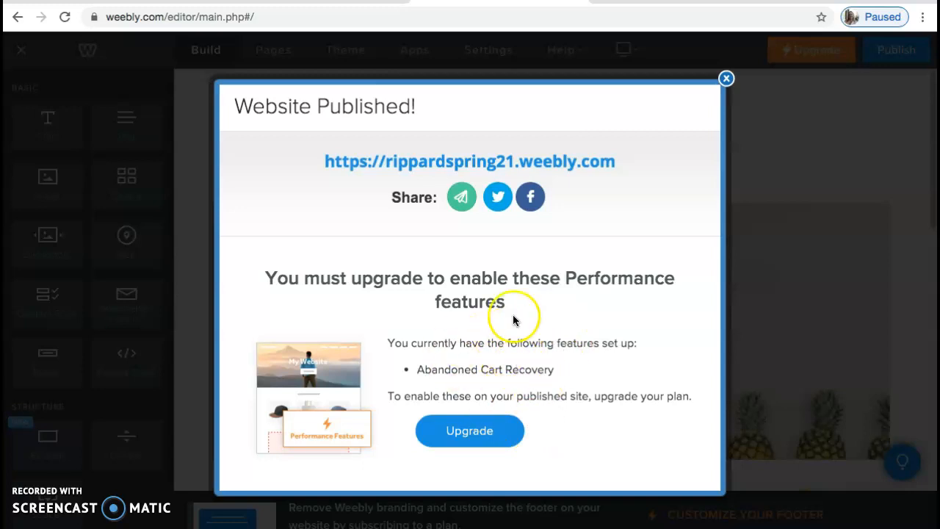
- Open the published site's address and scroll through the live Creating Page to review its header image and embedded syllabus
{"action": "left_click", "coordinate": [389, 161]}
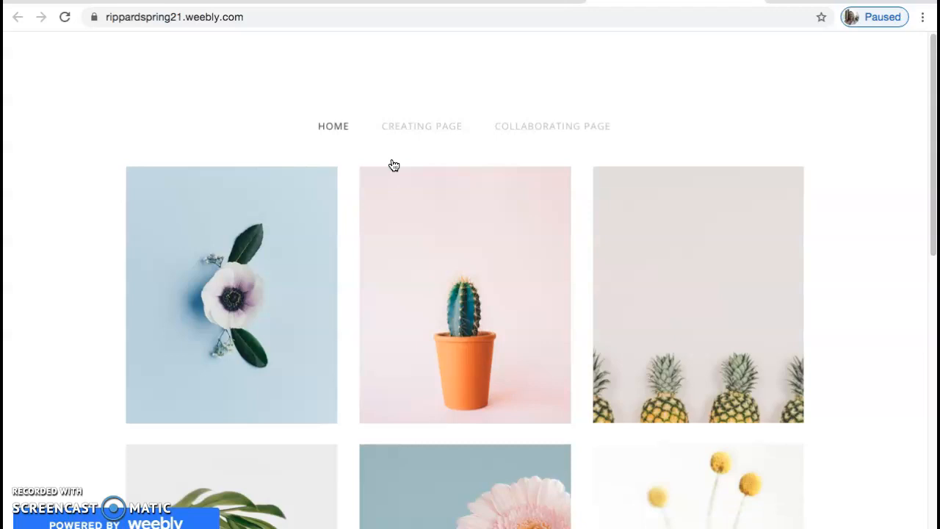
{"action": "left_click", "coordinate": [421, 129]}
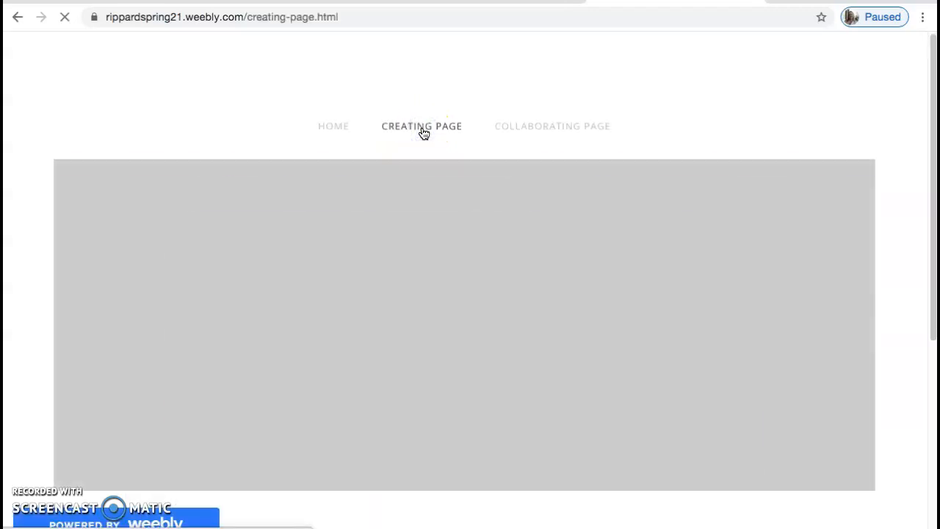
{"action": "scroll", "coordinate": [861, 182], "scroll_direction": "down", "scroll_amount": 2}
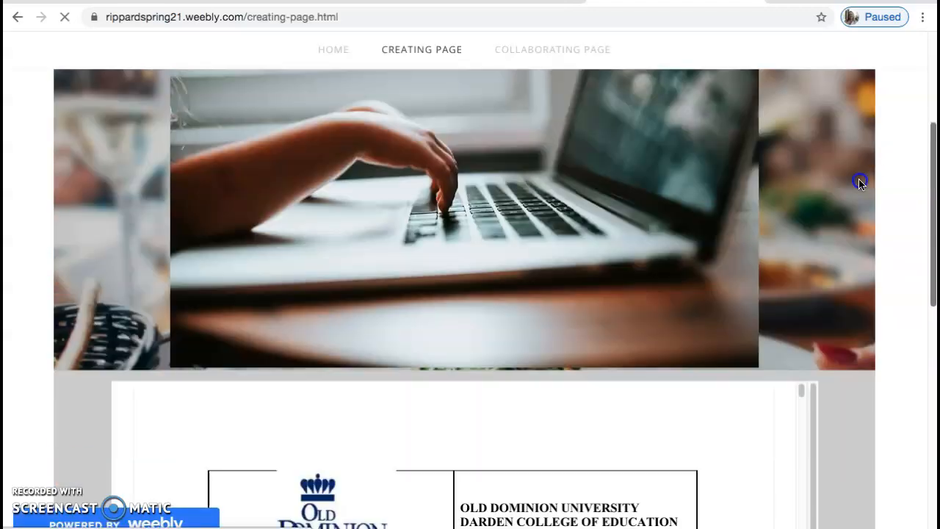
{"action": "scroll", "coordinate": [861, 182], "scroll_direction": "down", "scroll_amount": 1}
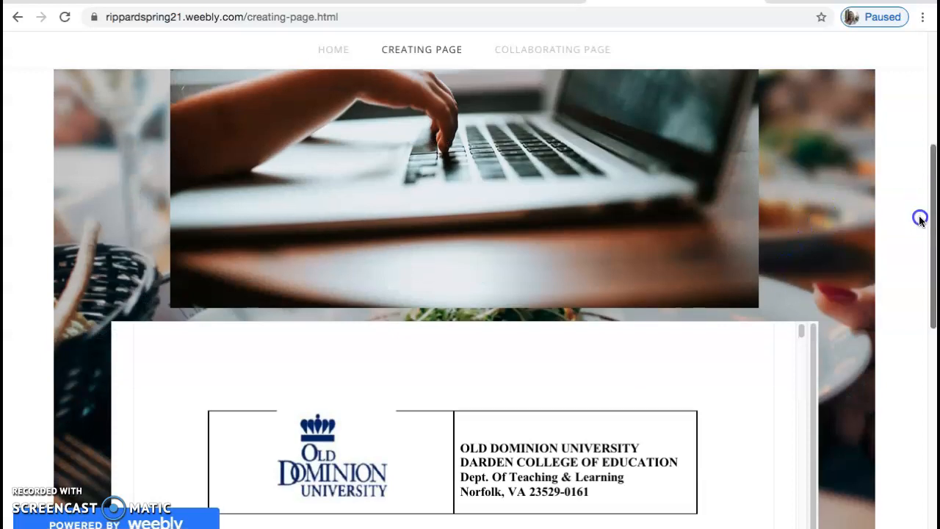
{"action": "scroll", "coordinate": [919, 219], "scroll_direction": "down", "scroll_amount": 4}
{"action": "left_click_drag", "start_coordinate": [931, 268], "coordinate": [930, 244]}
{"action": "left_click_drag", "start_coordinate": [800, 108], "coordinate": [699, 94]}
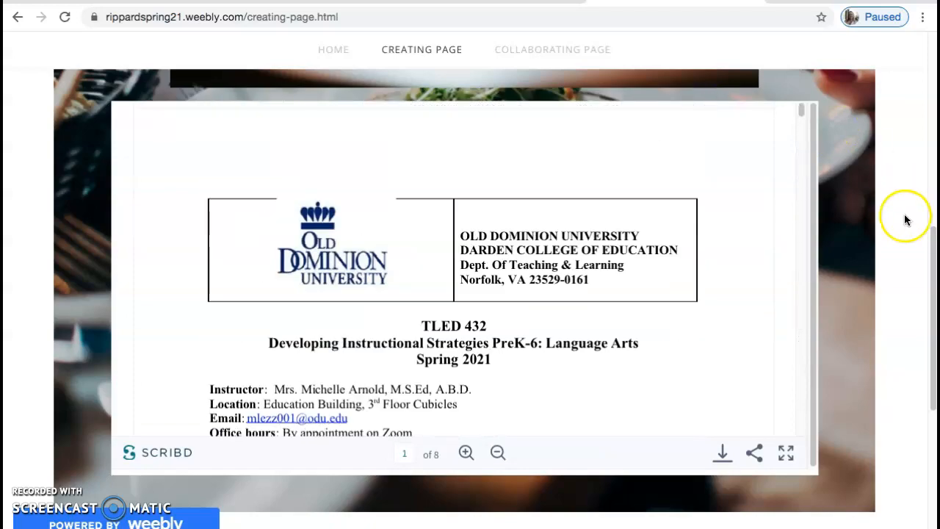
{"action": "left_click_drag", "start_coordinate": [928, 278], "coordinate": [931, 87]}
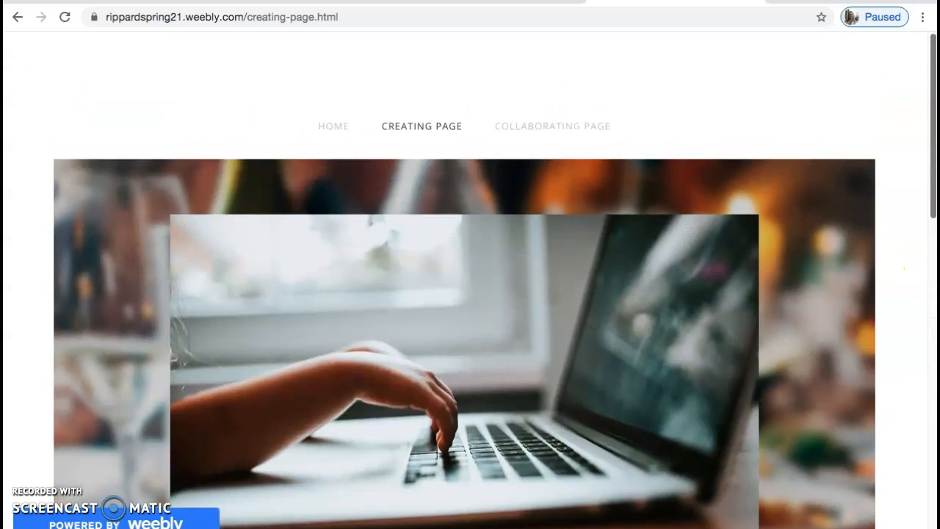
- Return to the live site's home page and select its web address in the browser
{"action": "left_click", "coordinate": [157, 22]}
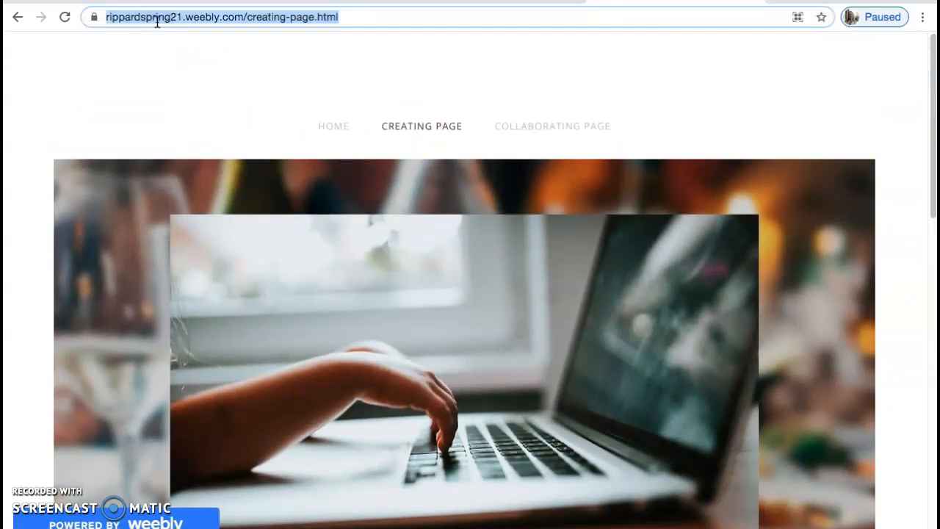
{"action": "left_click", "coordinate": [330, 134]}
{"action": "left_click", "coordinate": [126, 21]}
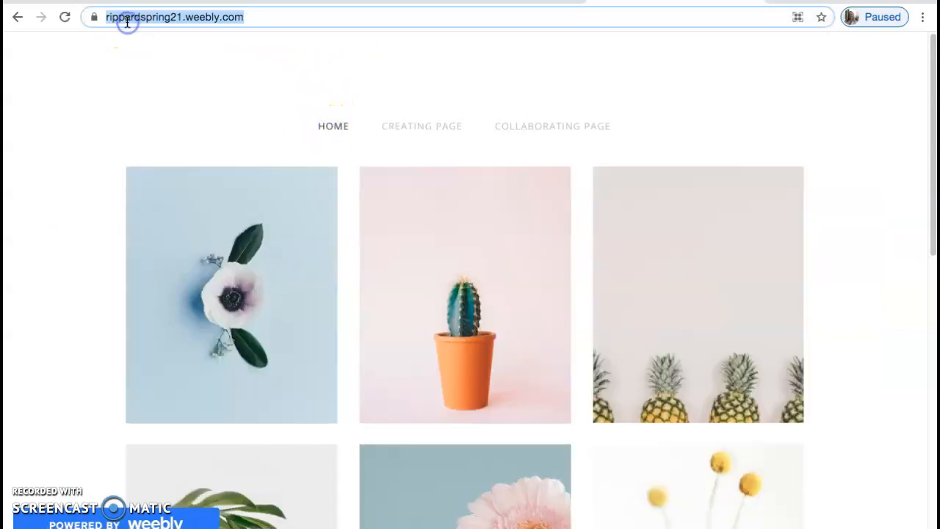